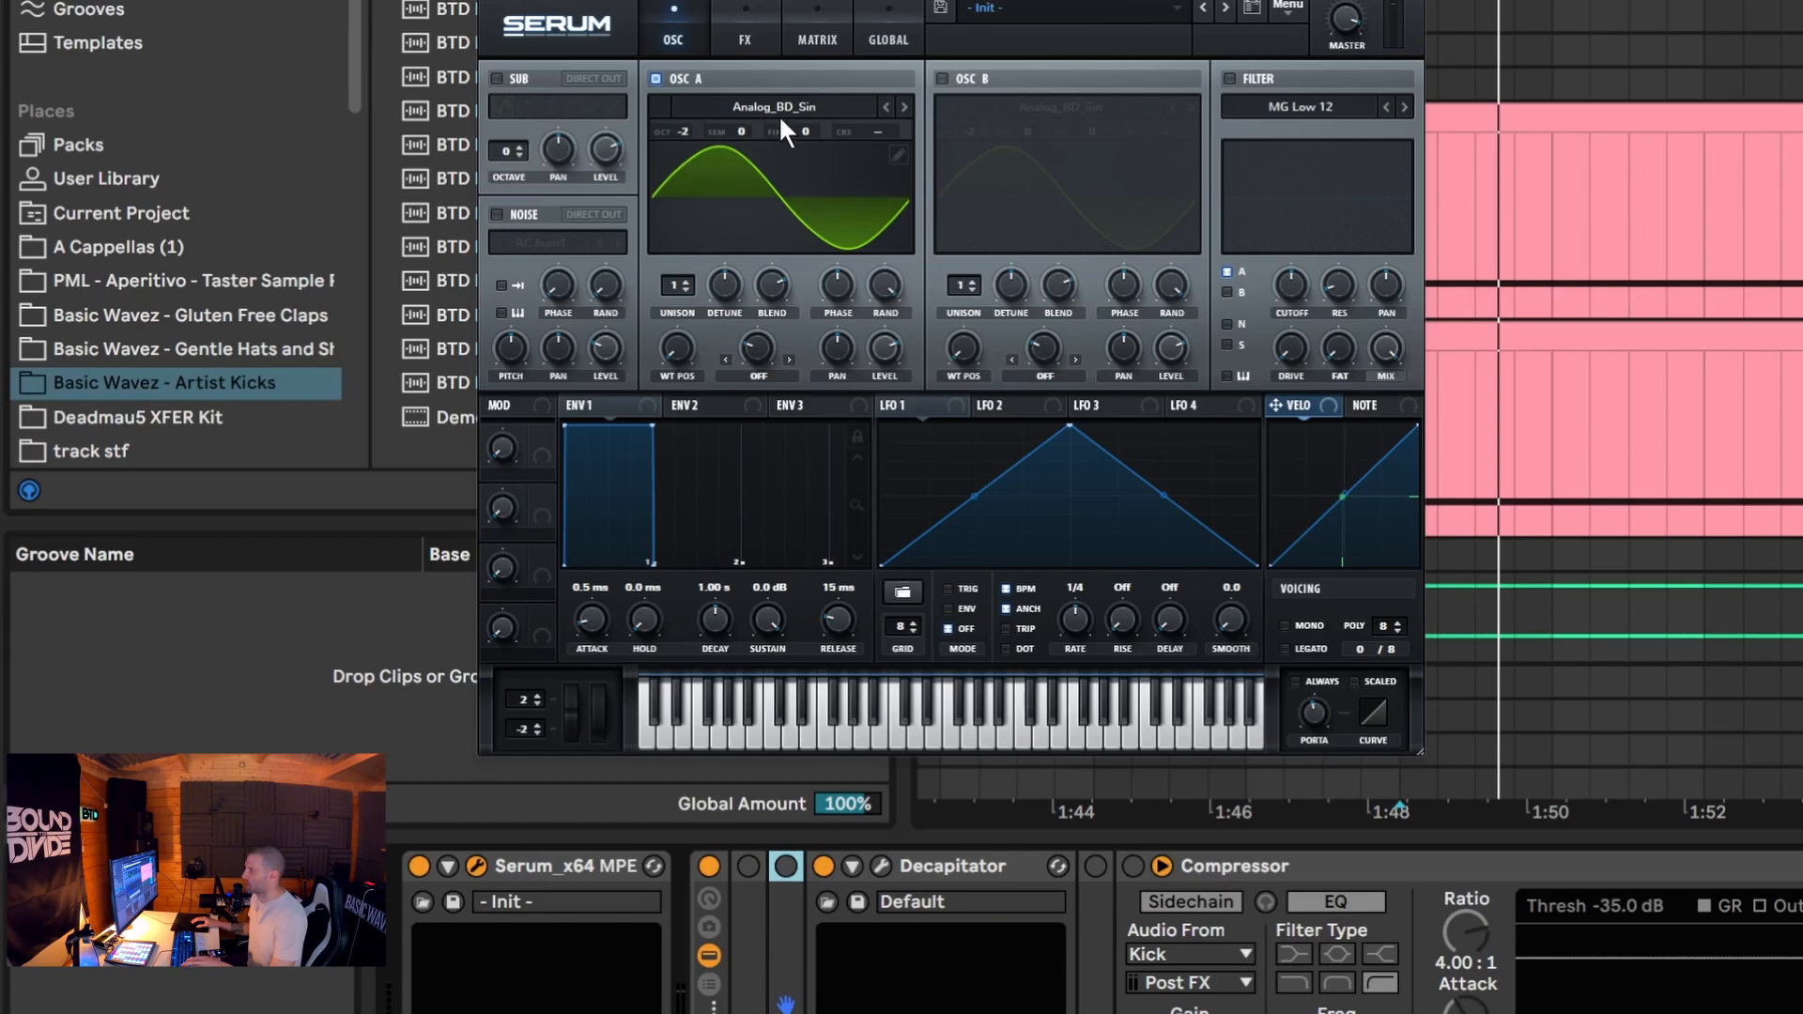
Step: Enable oscillator B and set the fine tuning to -21 on oscillator A and 21 on oscillator B
click(942, 78)
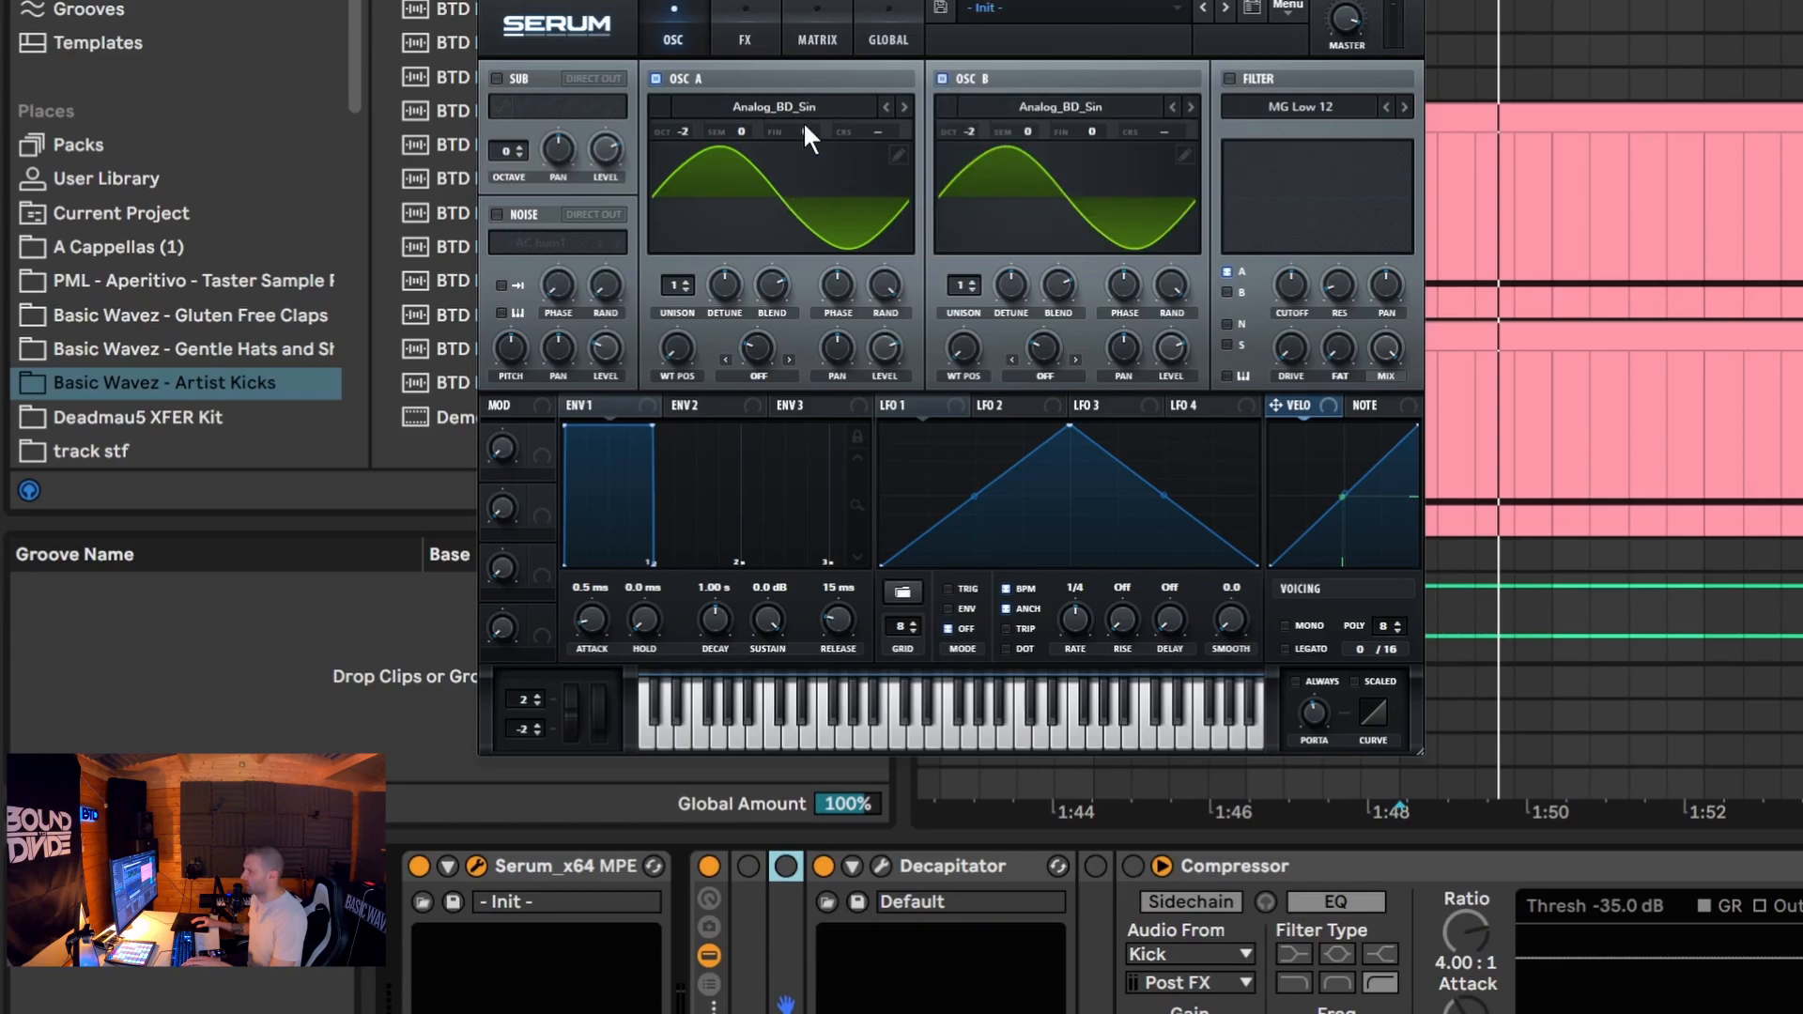
drag(797, 129, 797, 159)
drag(1087, 133, 1078, 93)
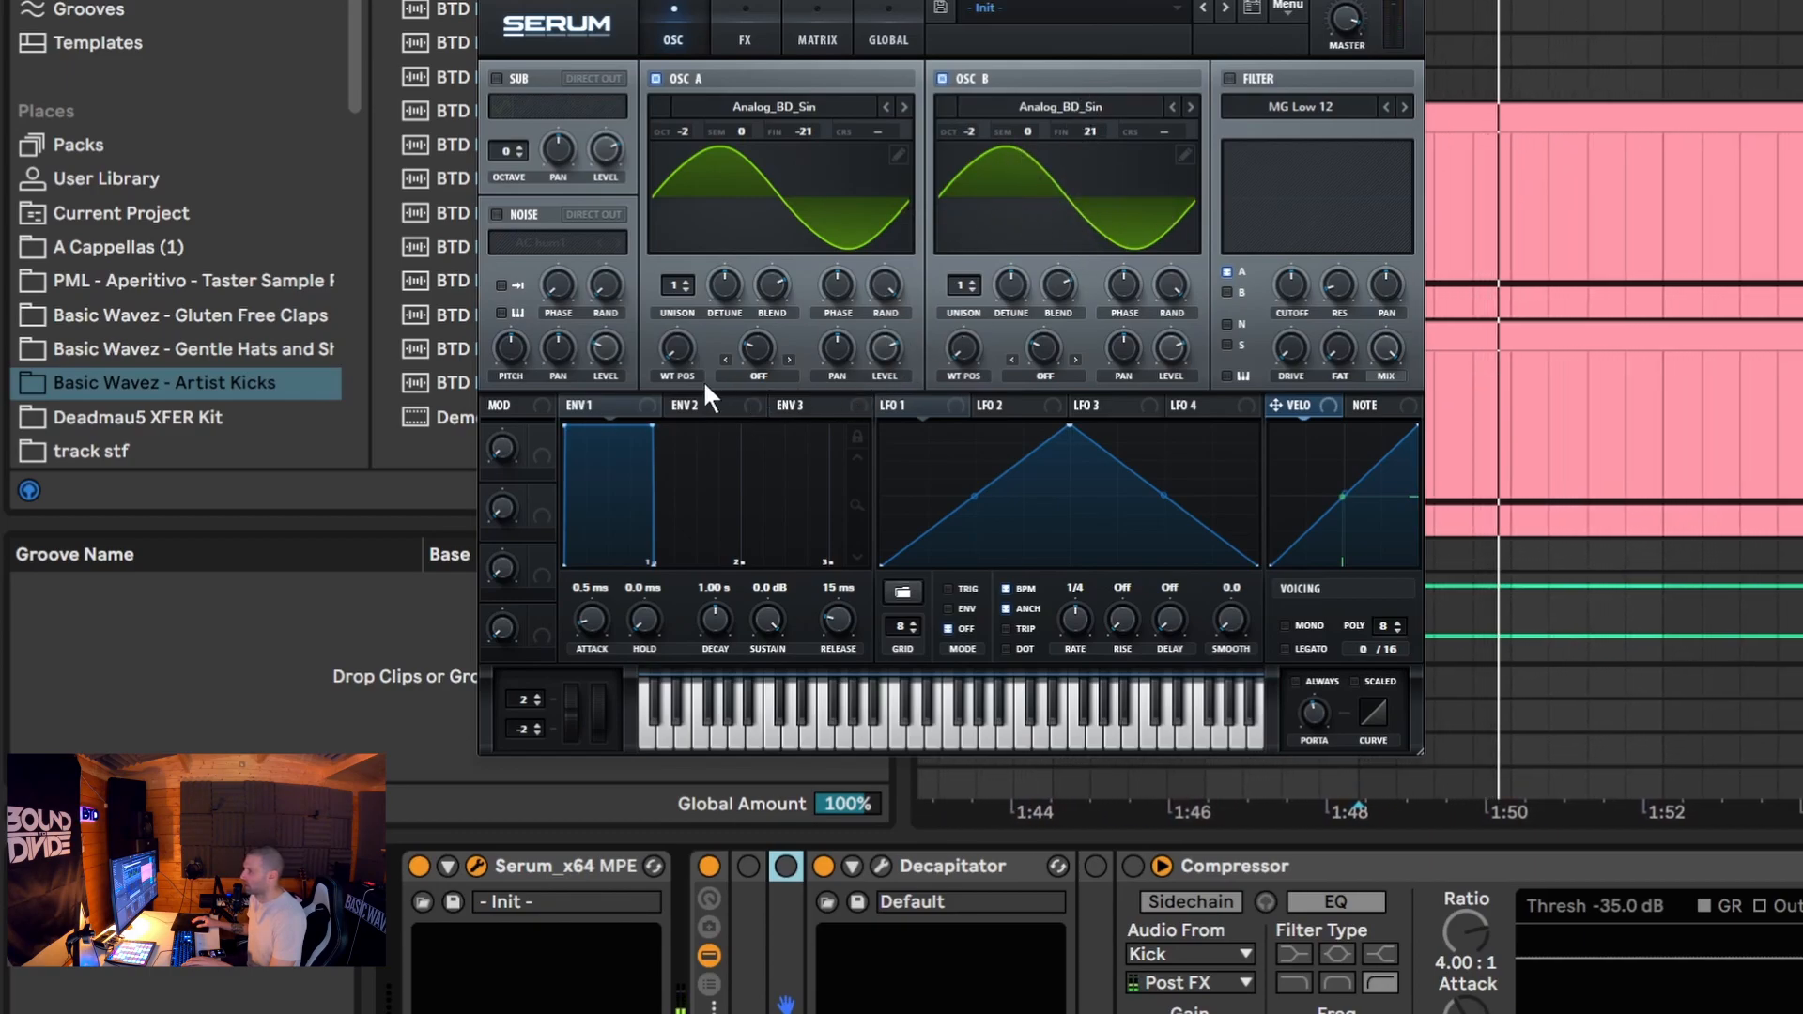
Step: Set the warp mode of both oscillators to Sync (Window 1/2)
click(765, 374)
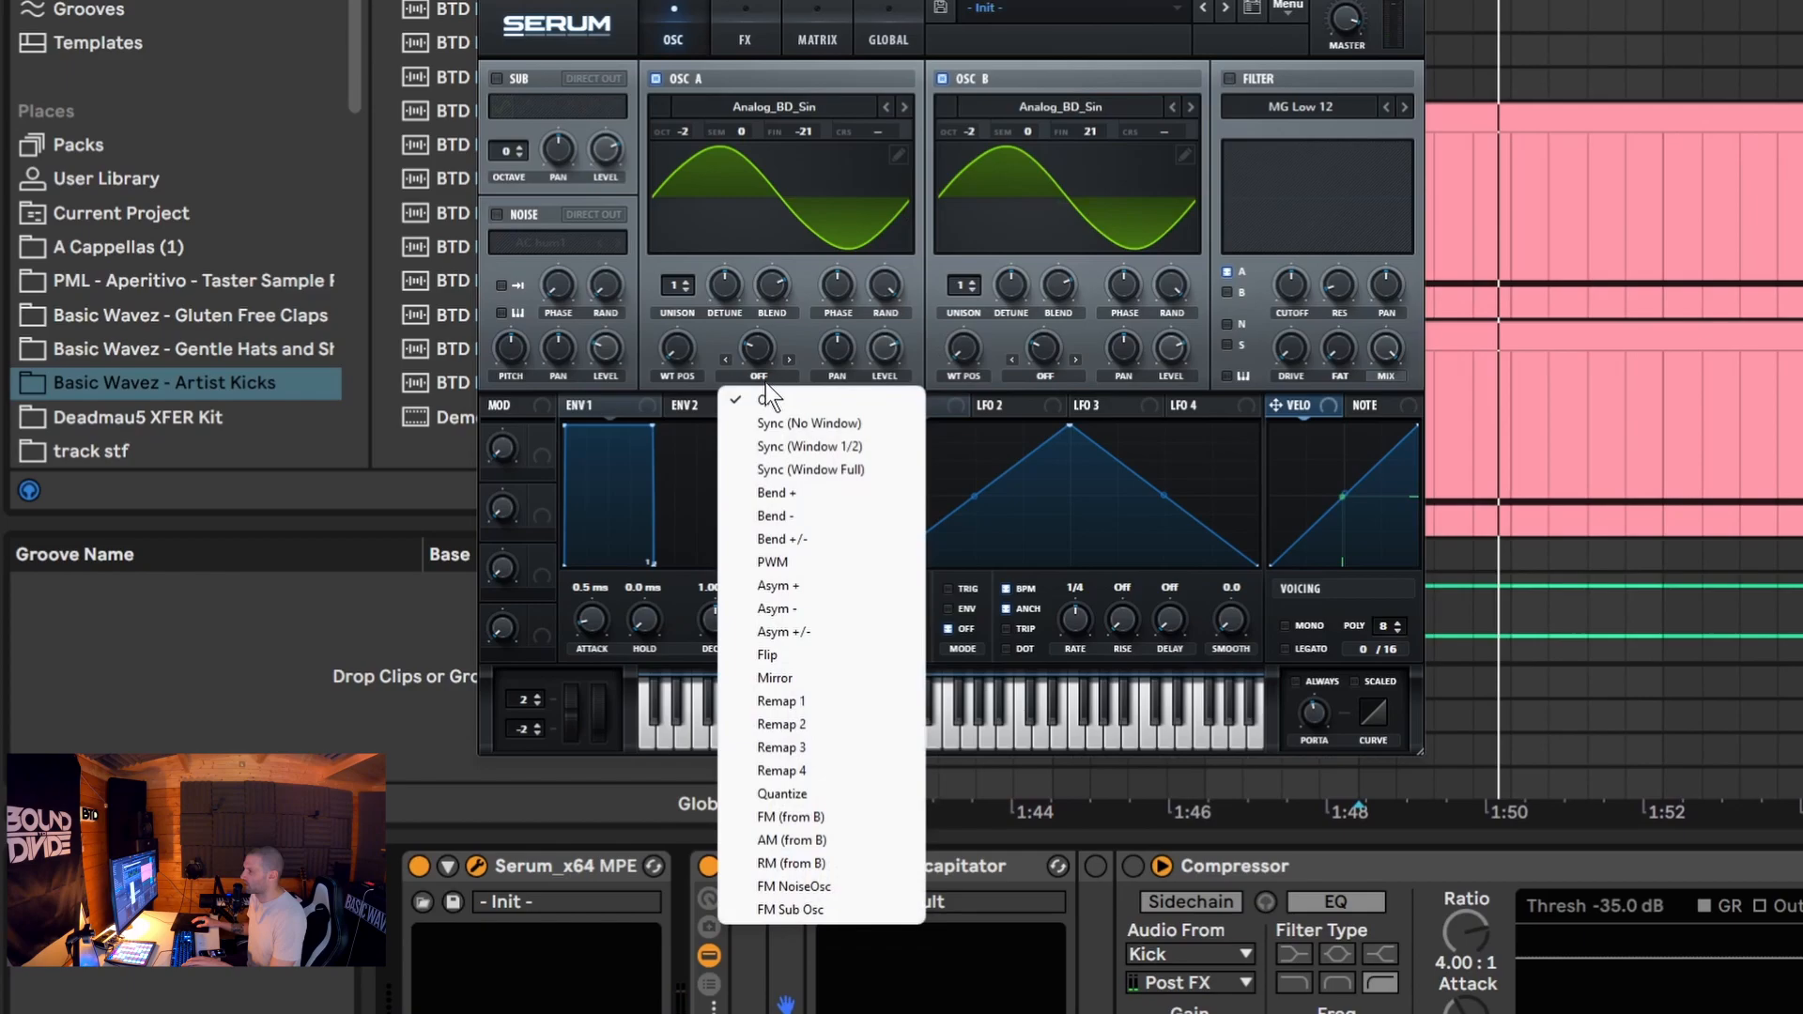
click(779, 443)
click(1048, 370)
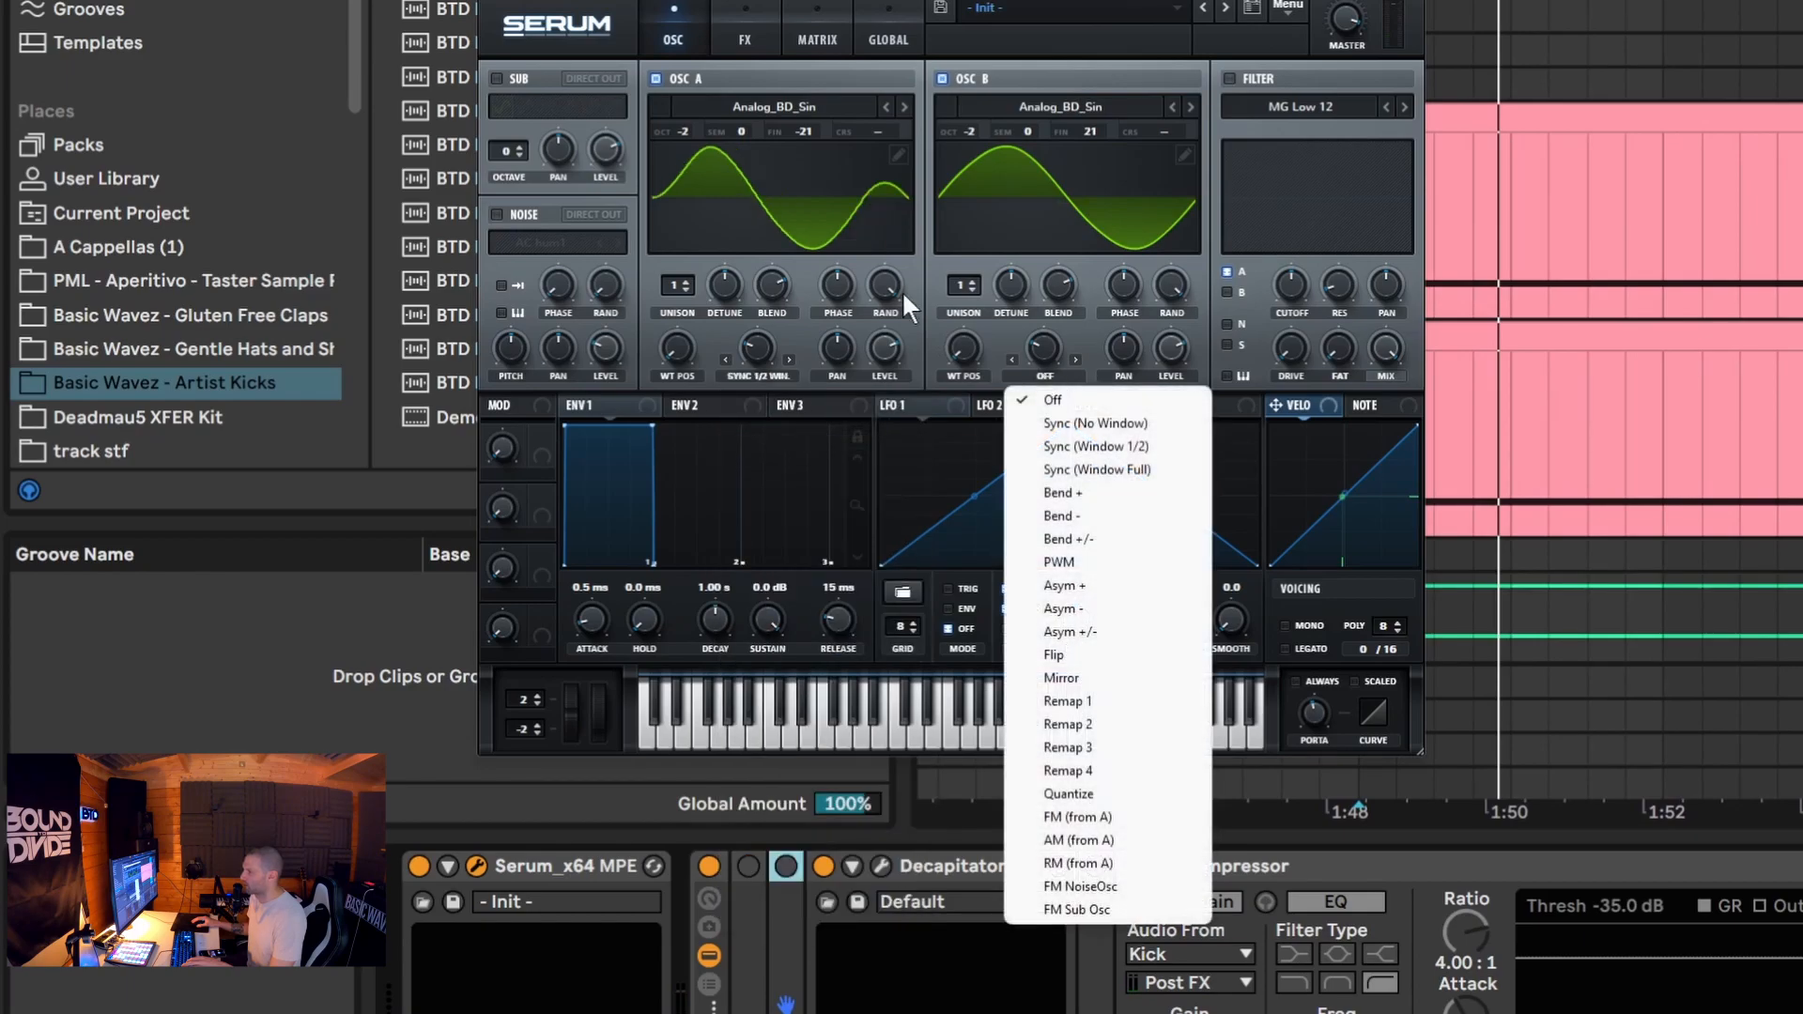
click(1097, 443)
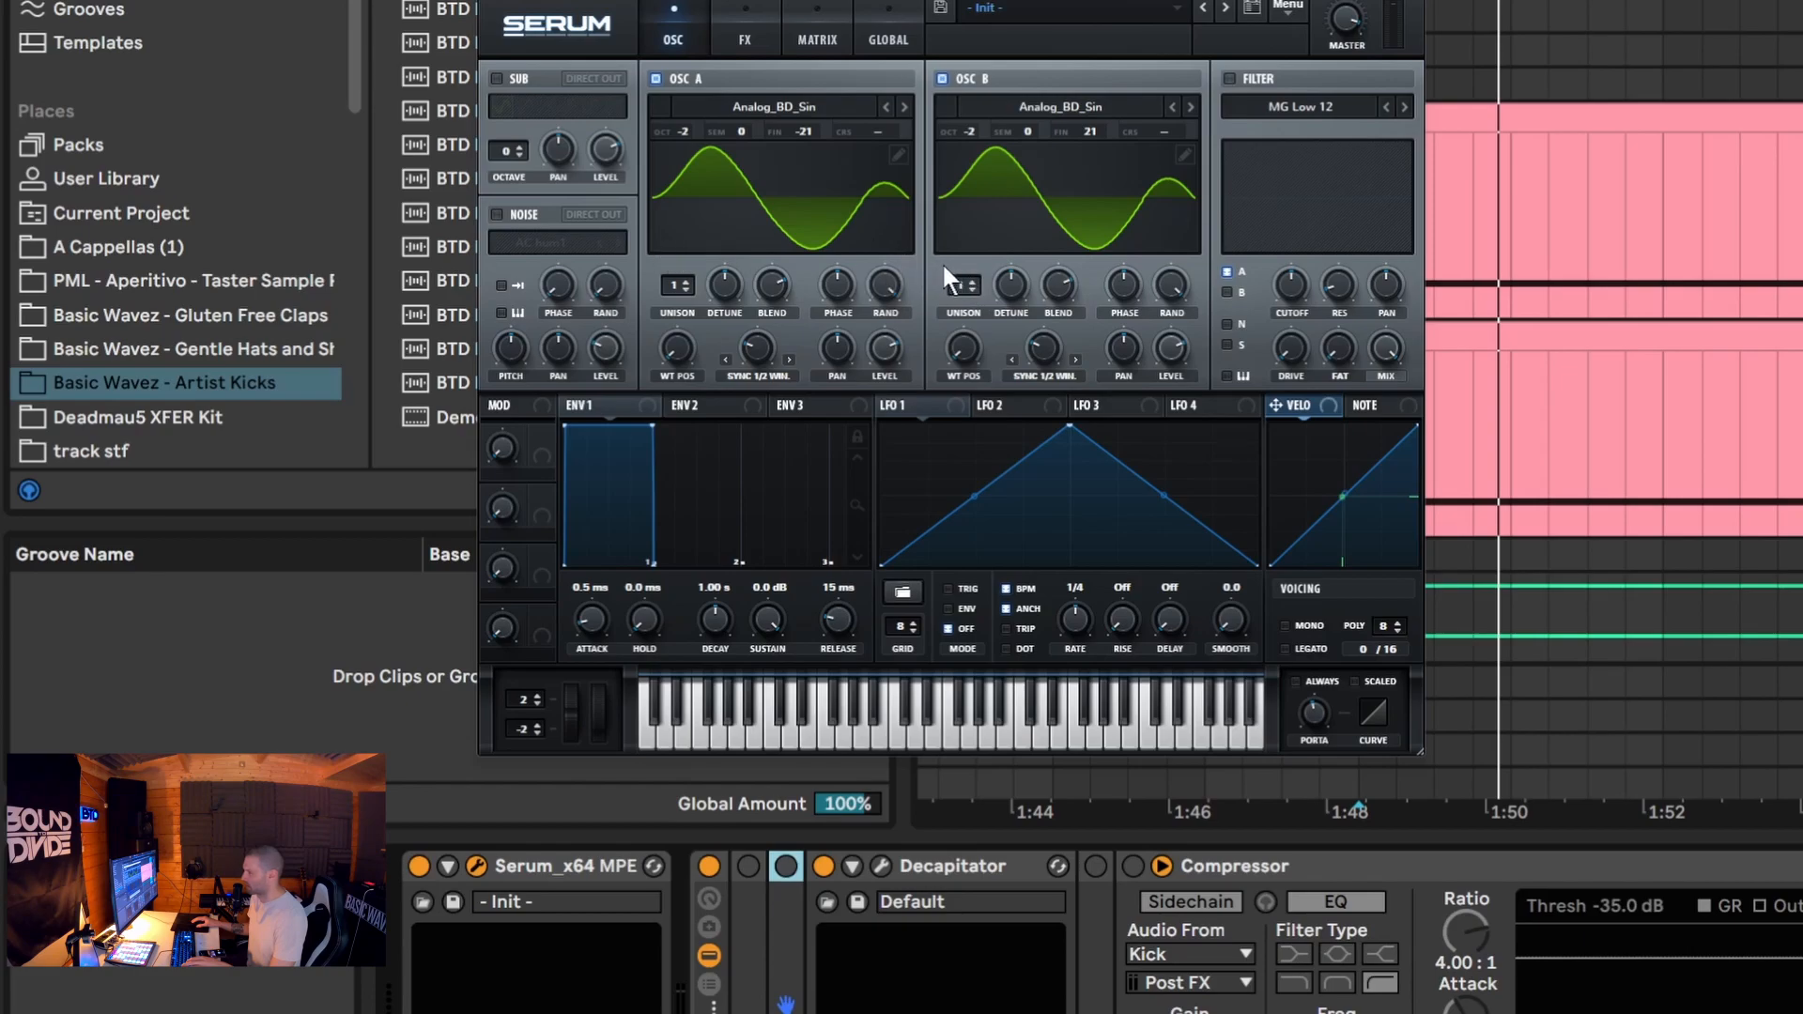
Step: Play the Bass track and examine its harmonics on the enlarged EQ Eight spectrum
key(space)
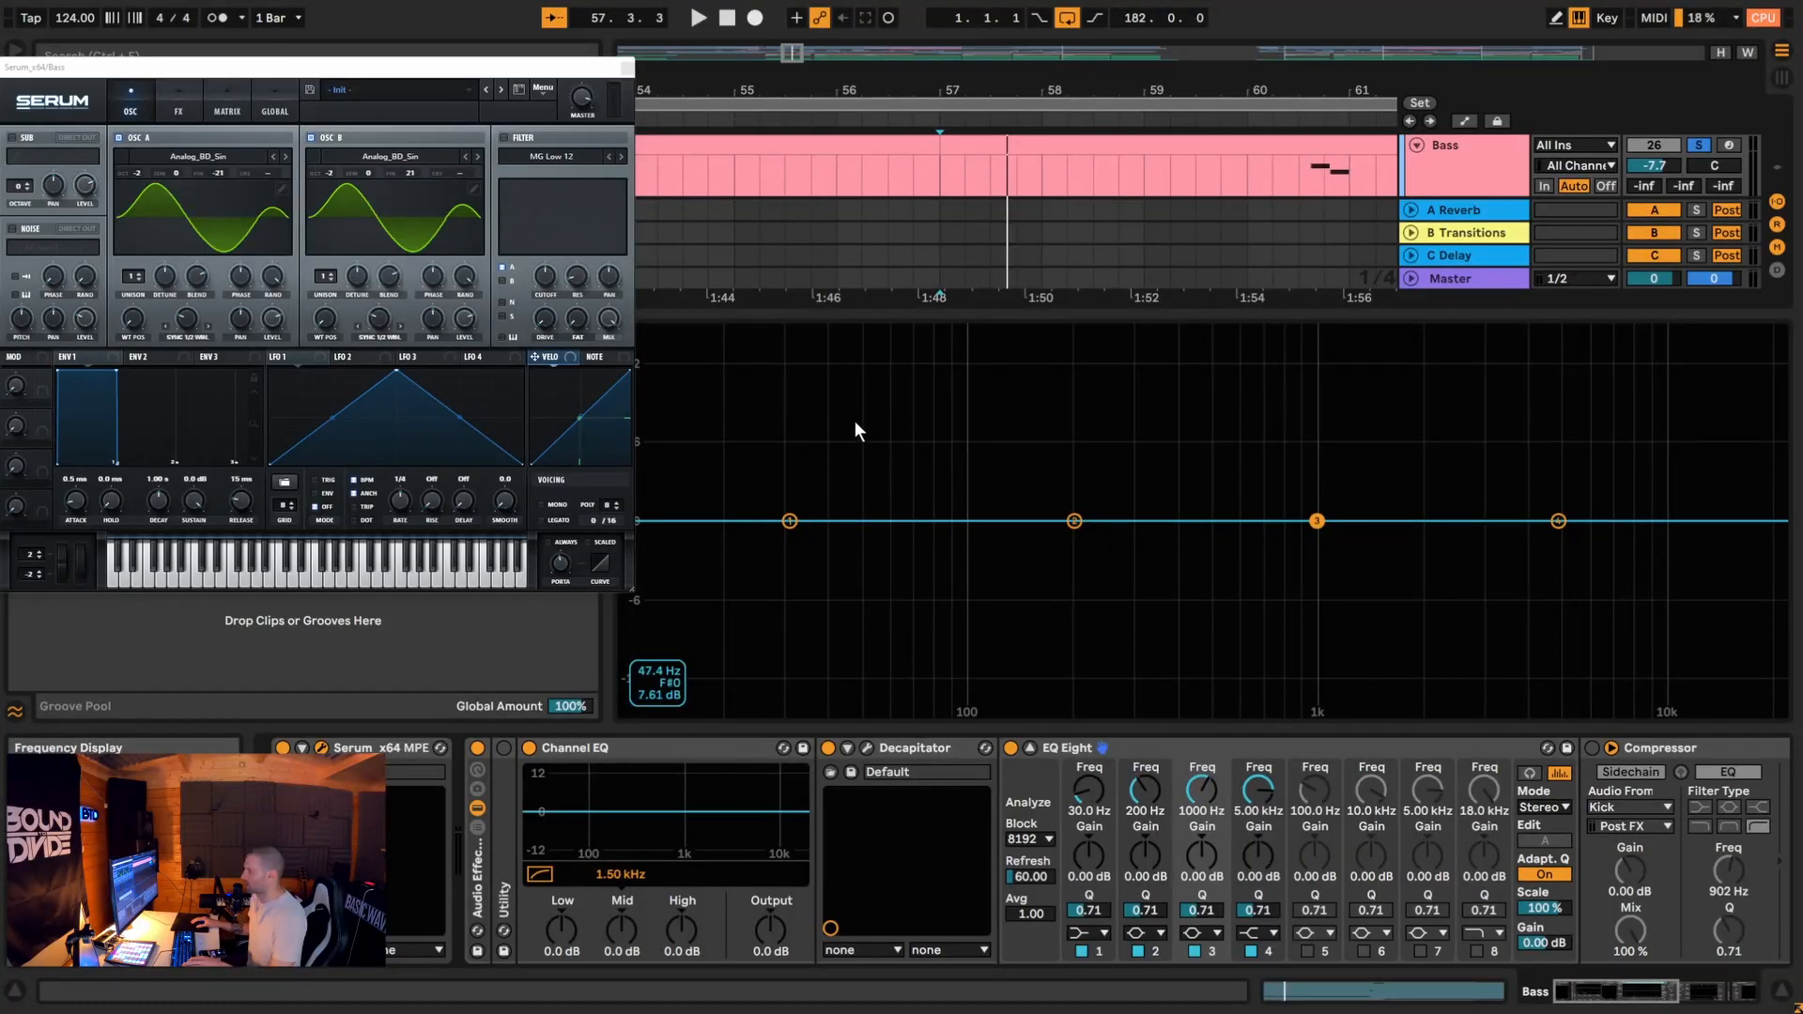
key(space)
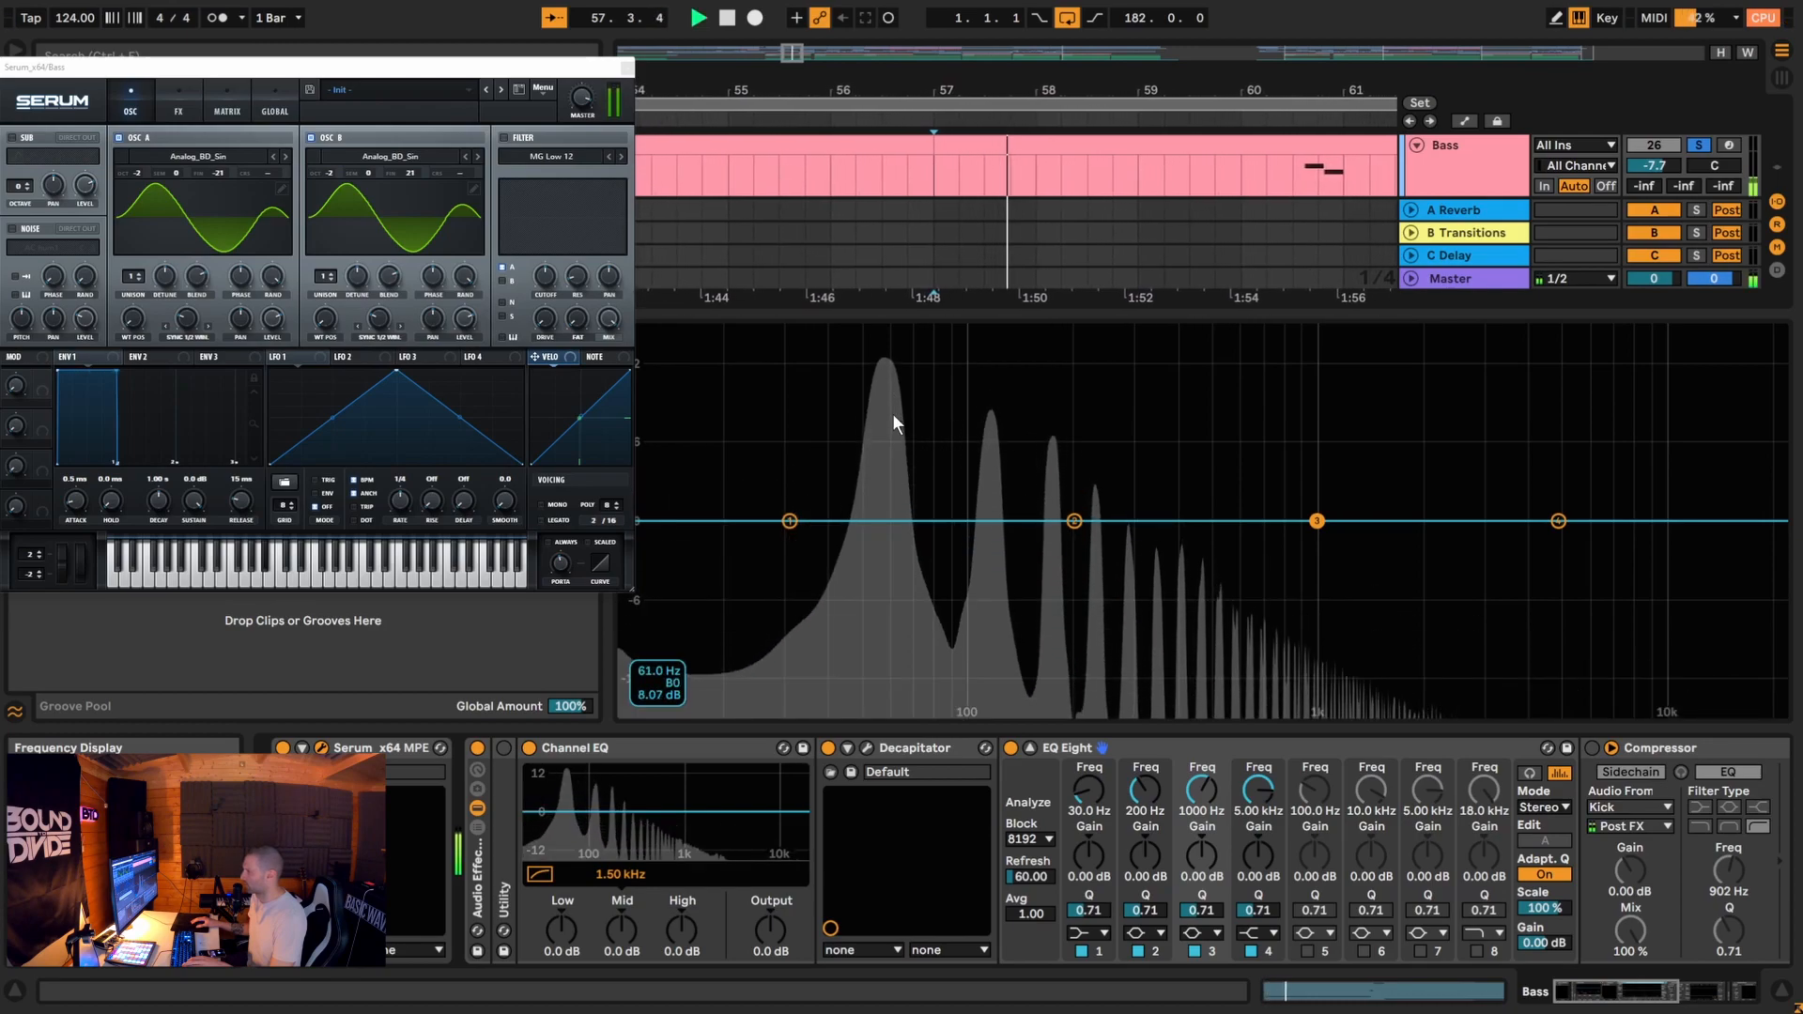
key(space)
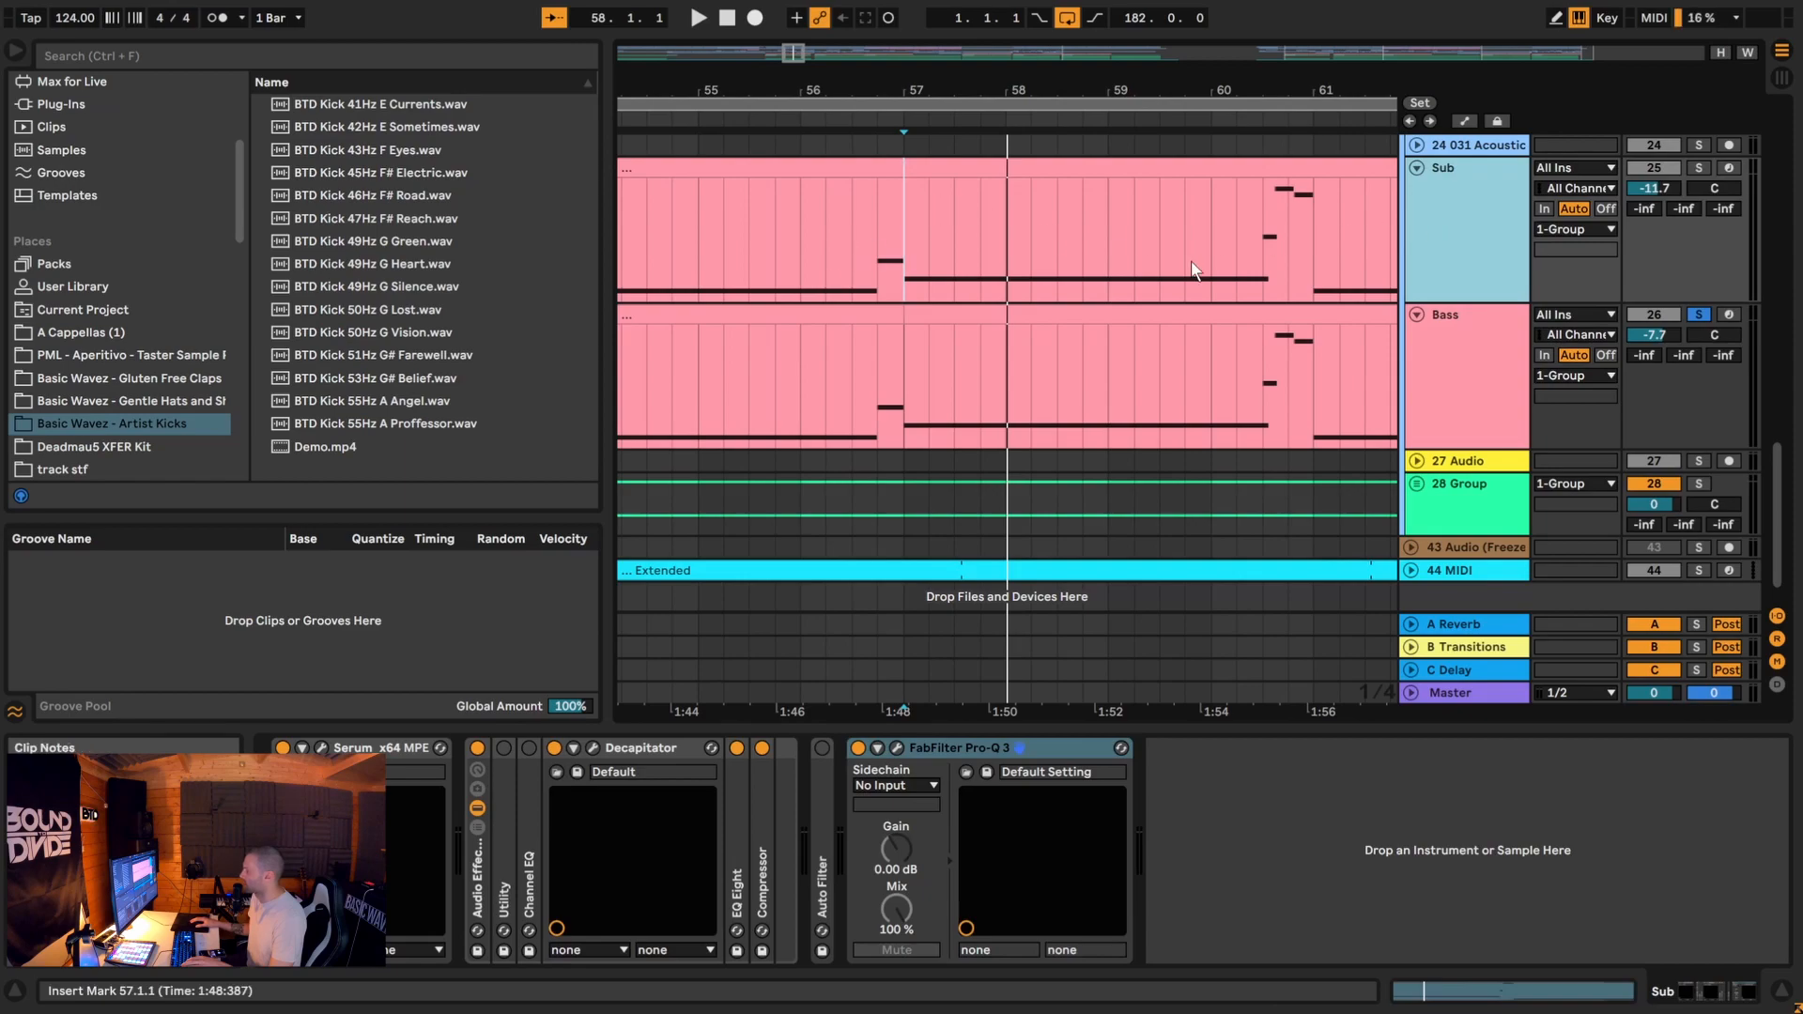
Step: Solo the Sub track and inspect its Serum patch, EQ Eight and FabFilter Pro-Q 3 filter curve
click(321, 748)
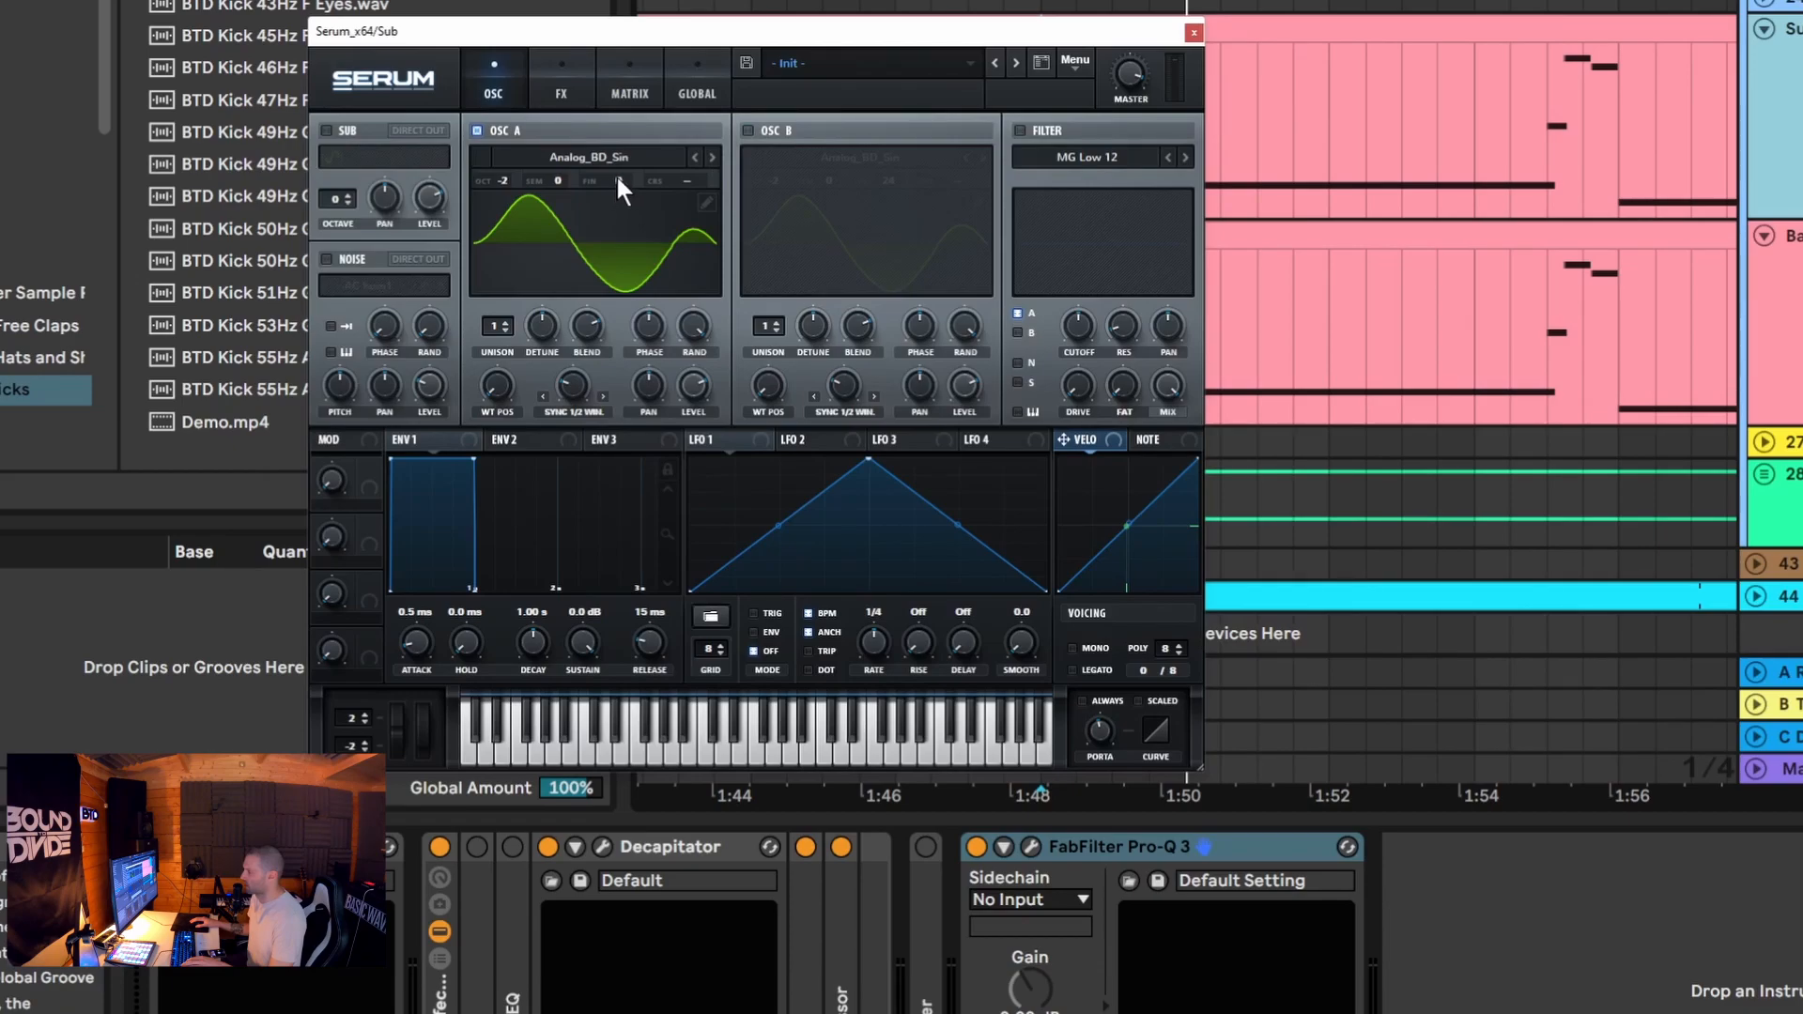
click(1612, 166)
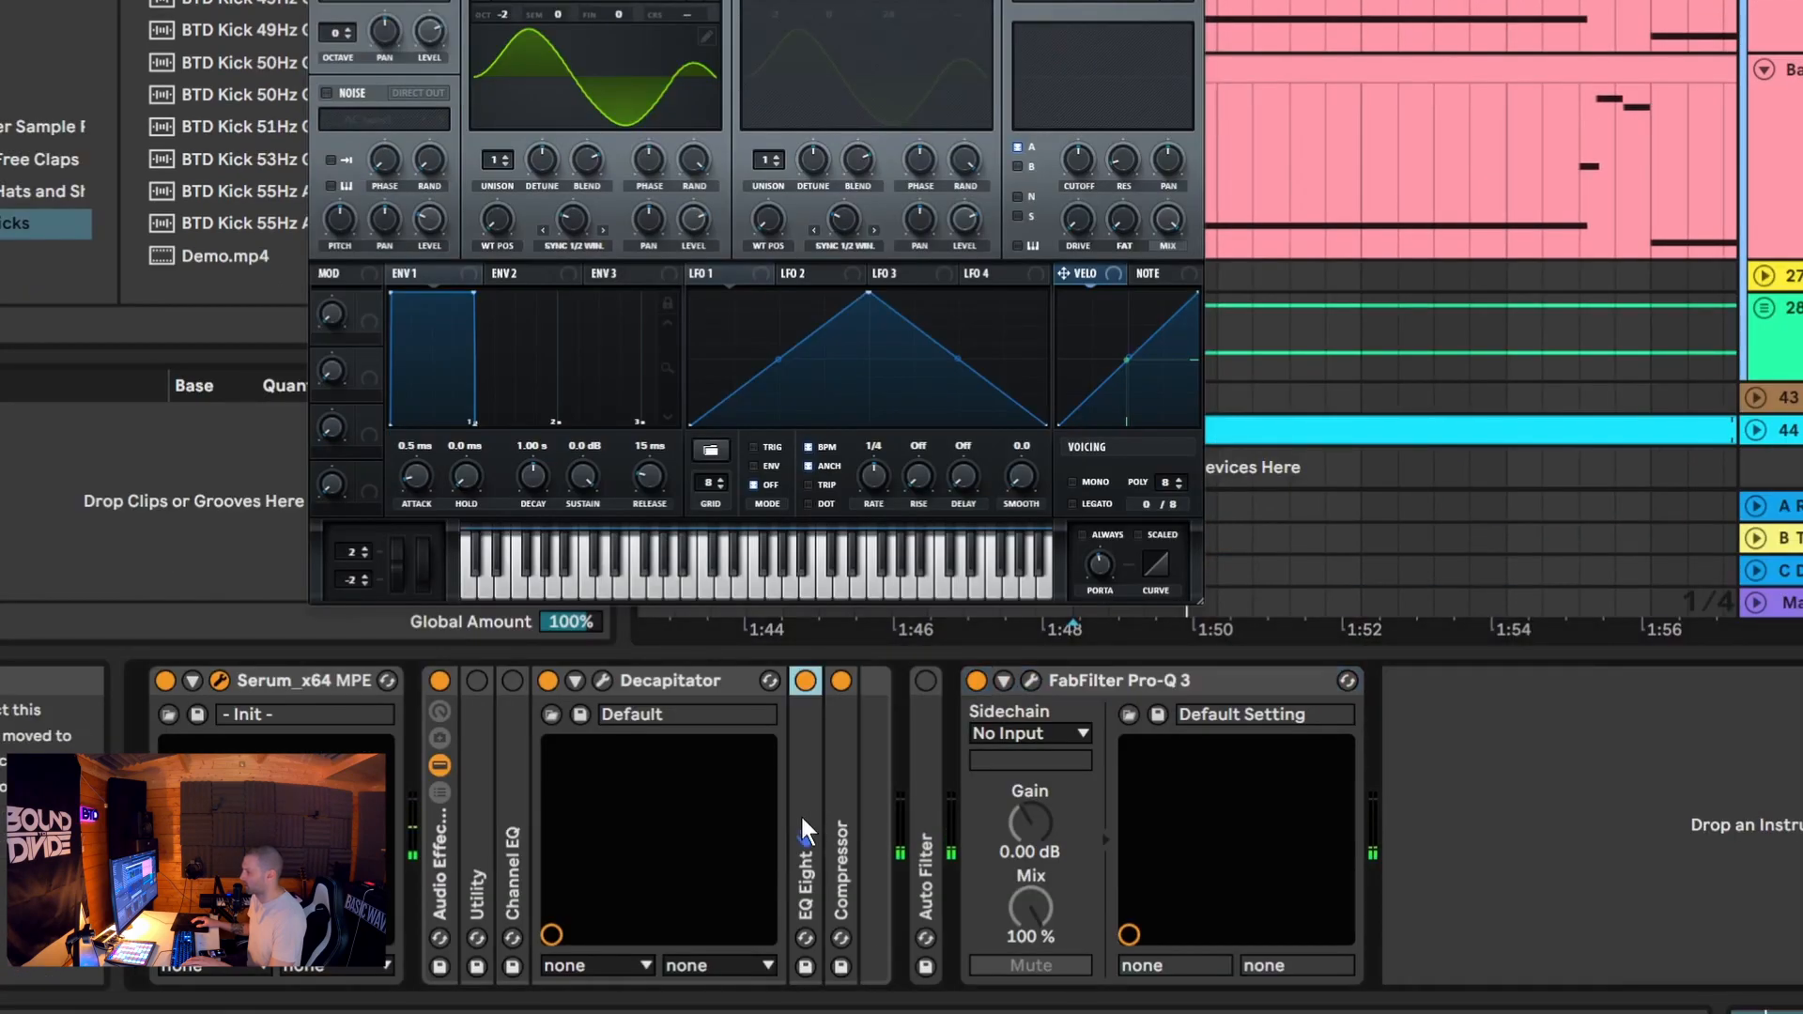
double_click(801, 979)
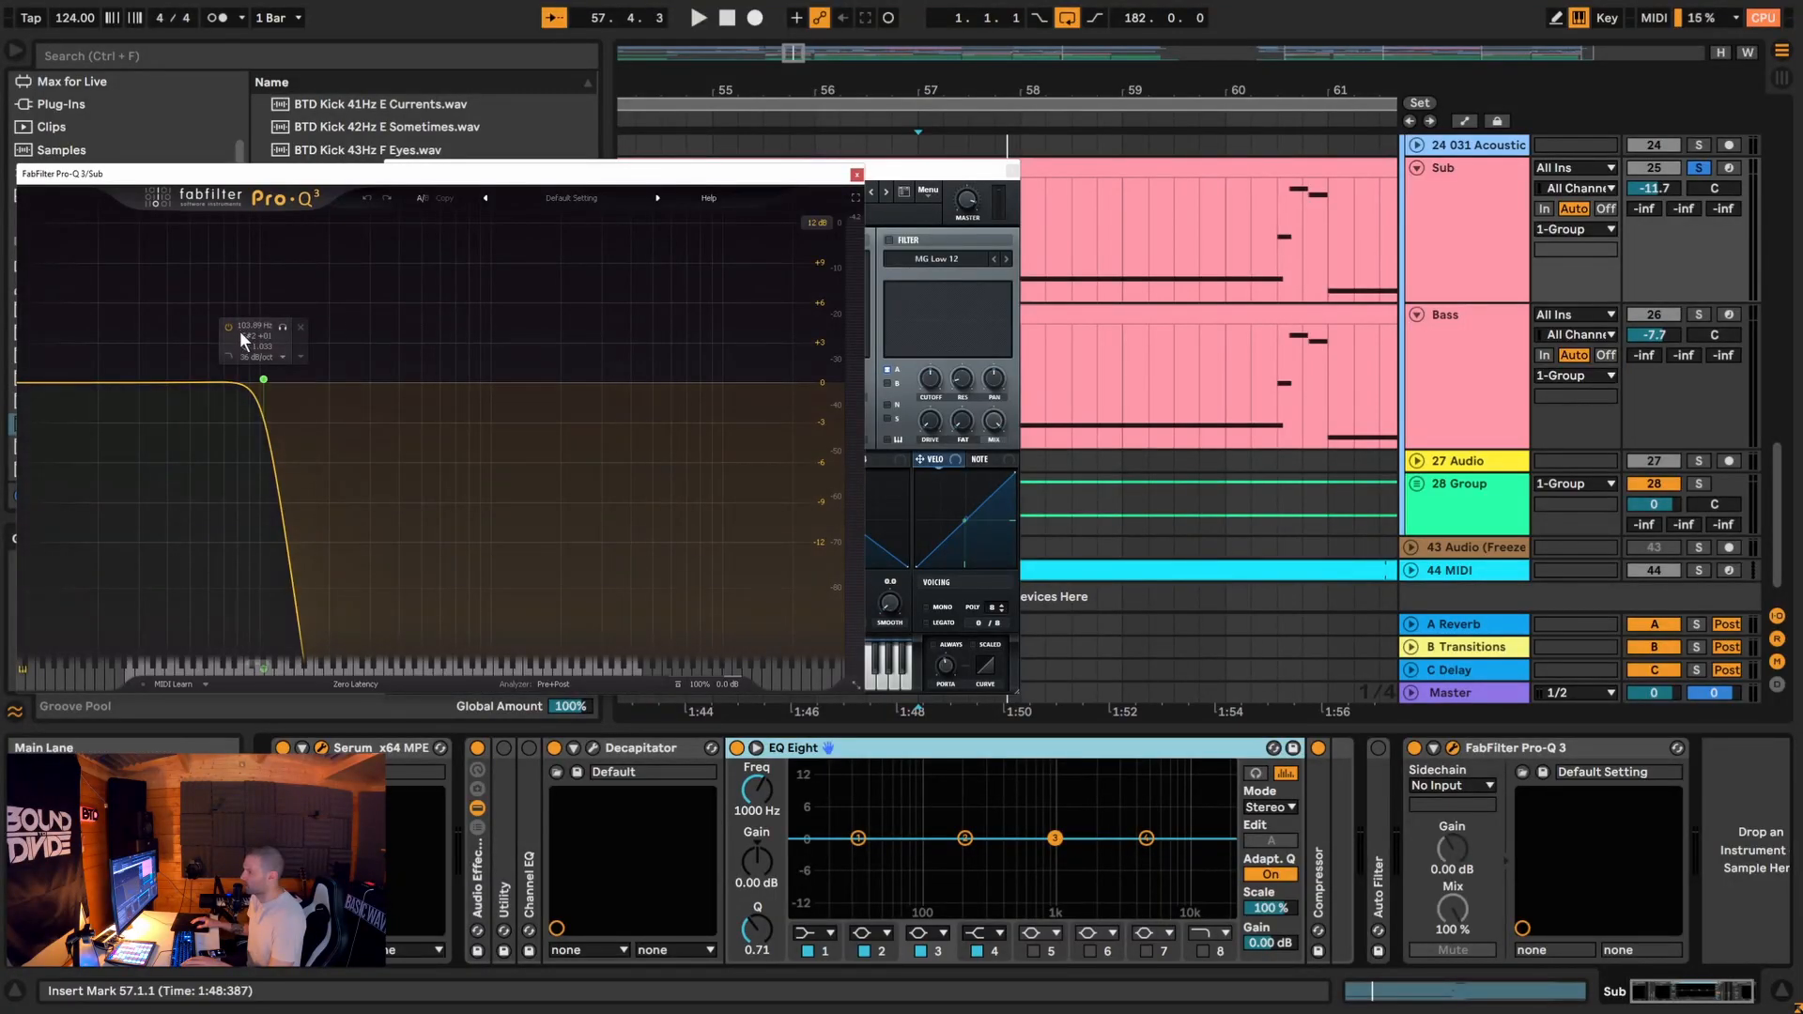
click(857, 174)
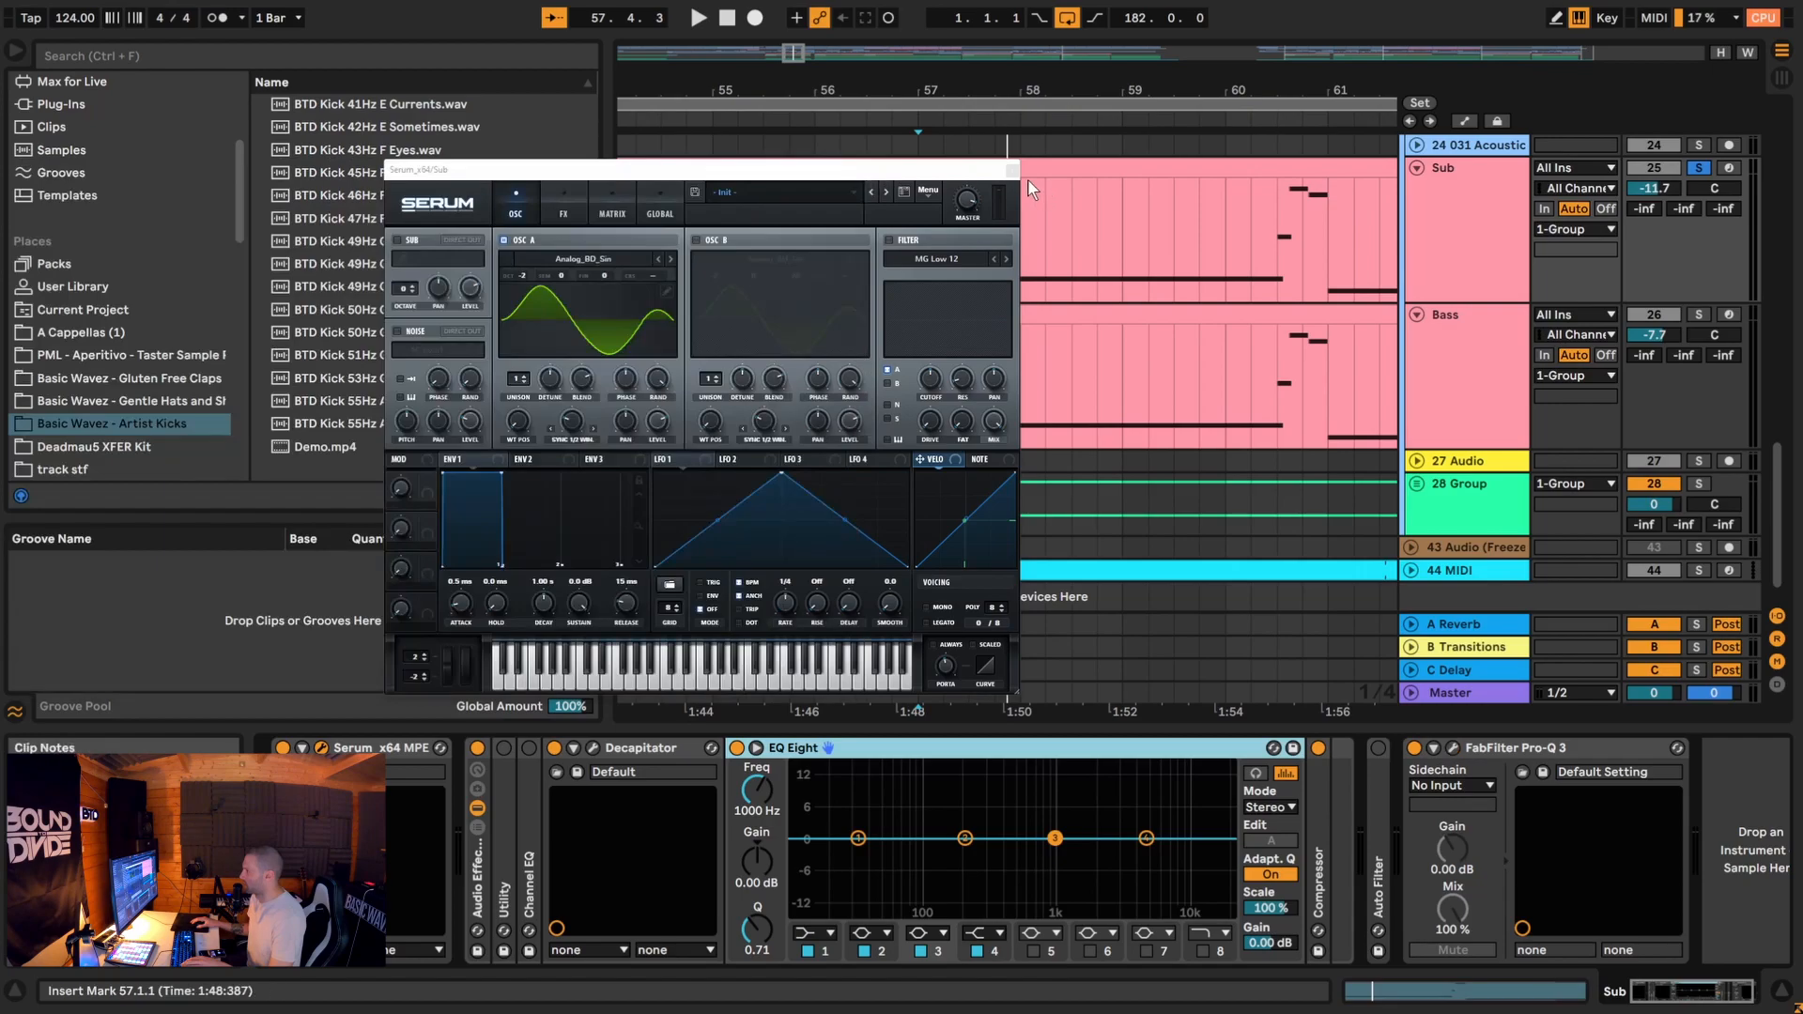
click(1014, 173)
Step: Solo the Bass track and play it to examine its signal against the FabFilter Pro-Q 3 filter curve
click(1440, 362)
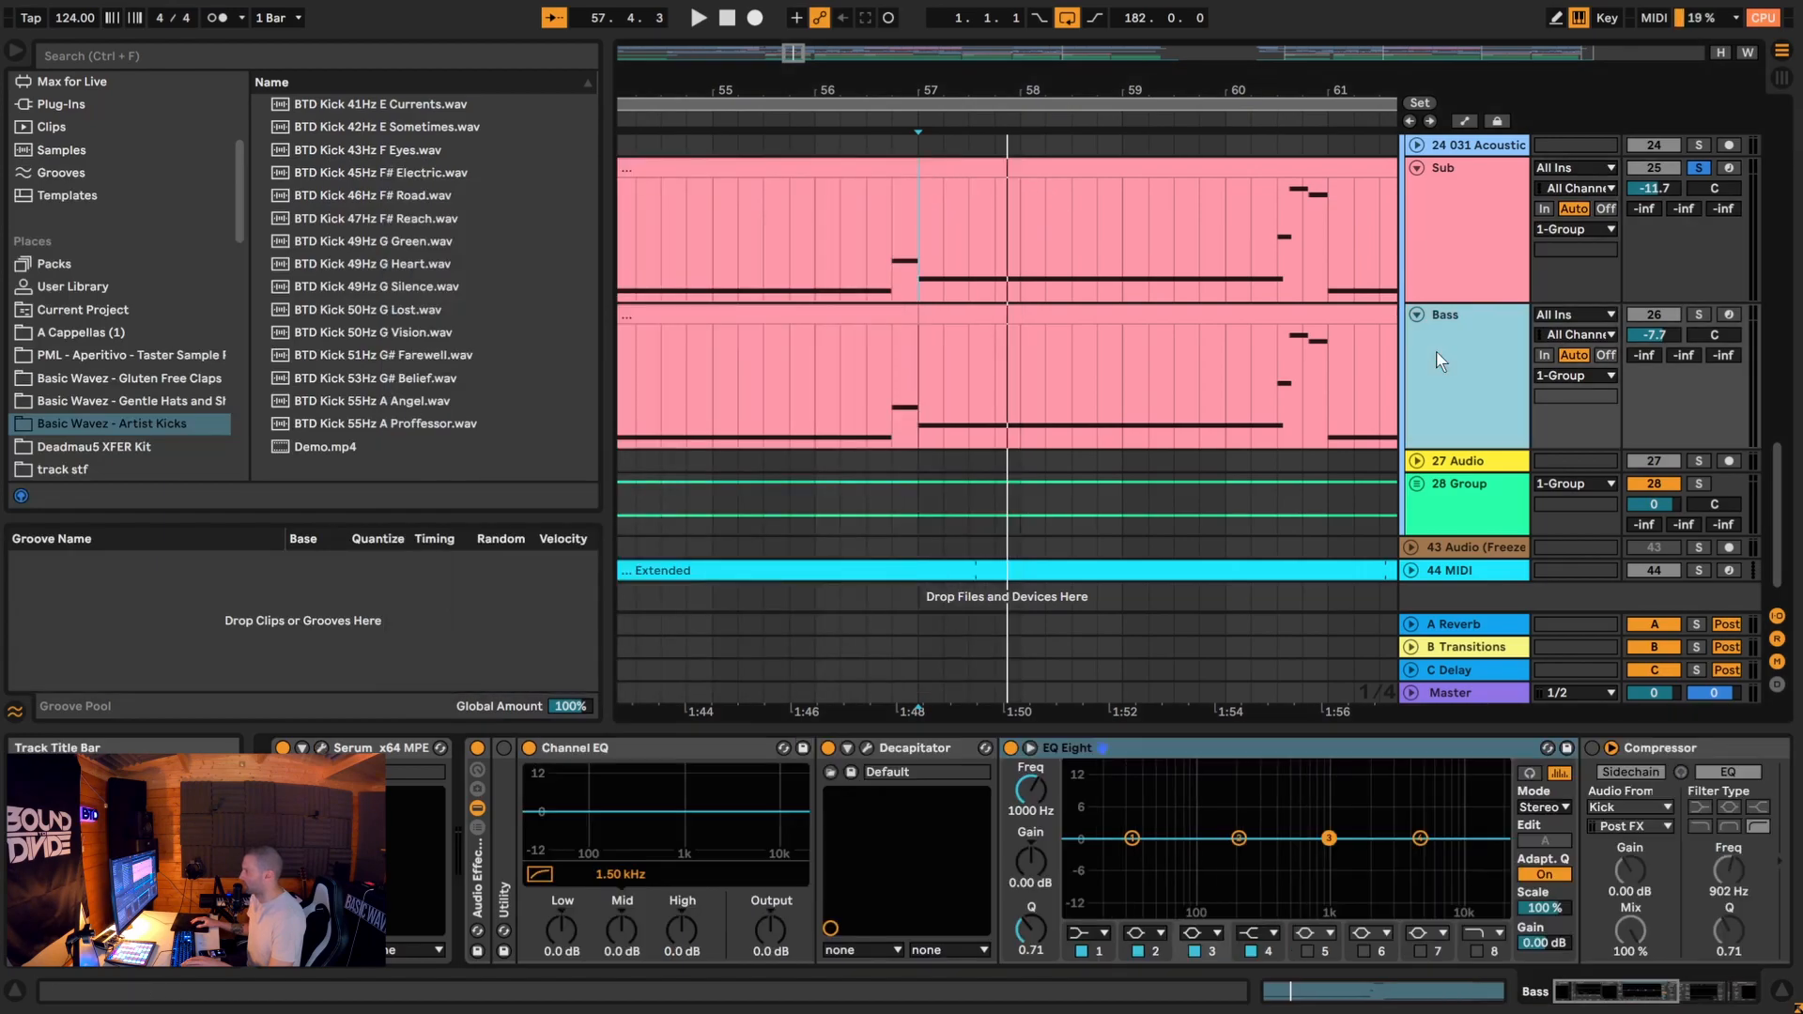
click(1698, 315)
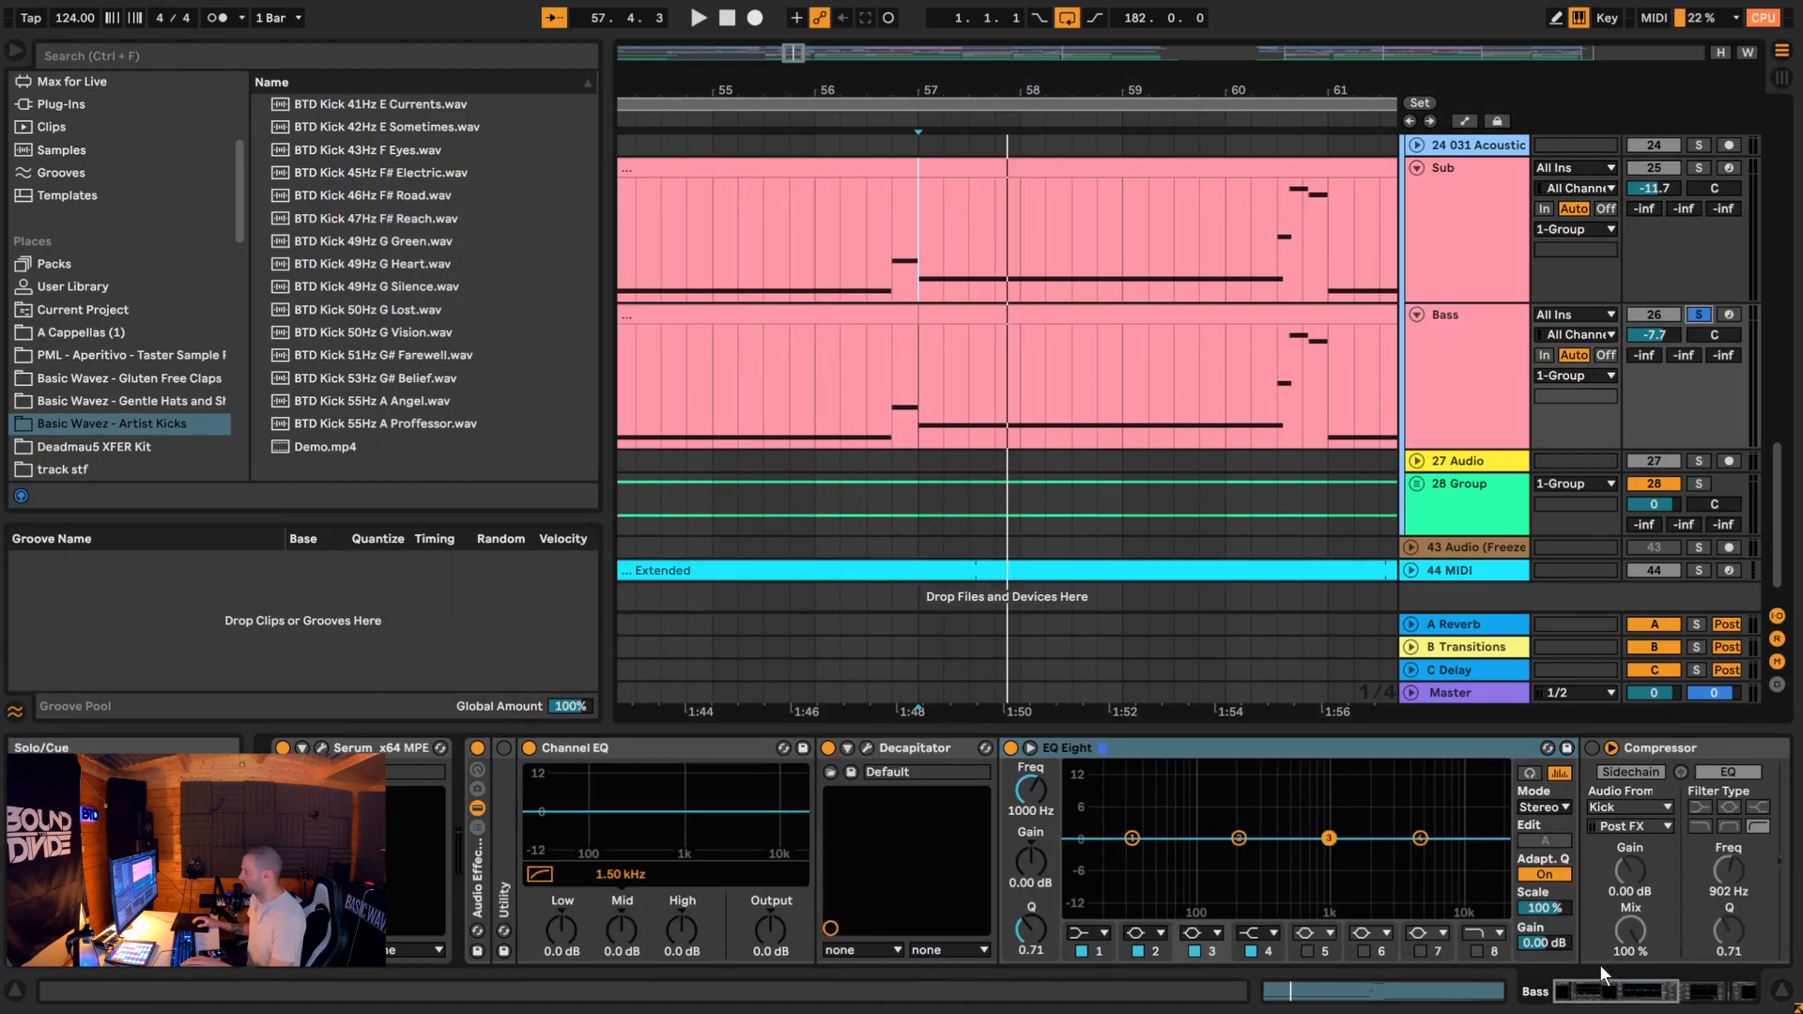
scroll(1602, 958, right, 10)
click(1385, 748)
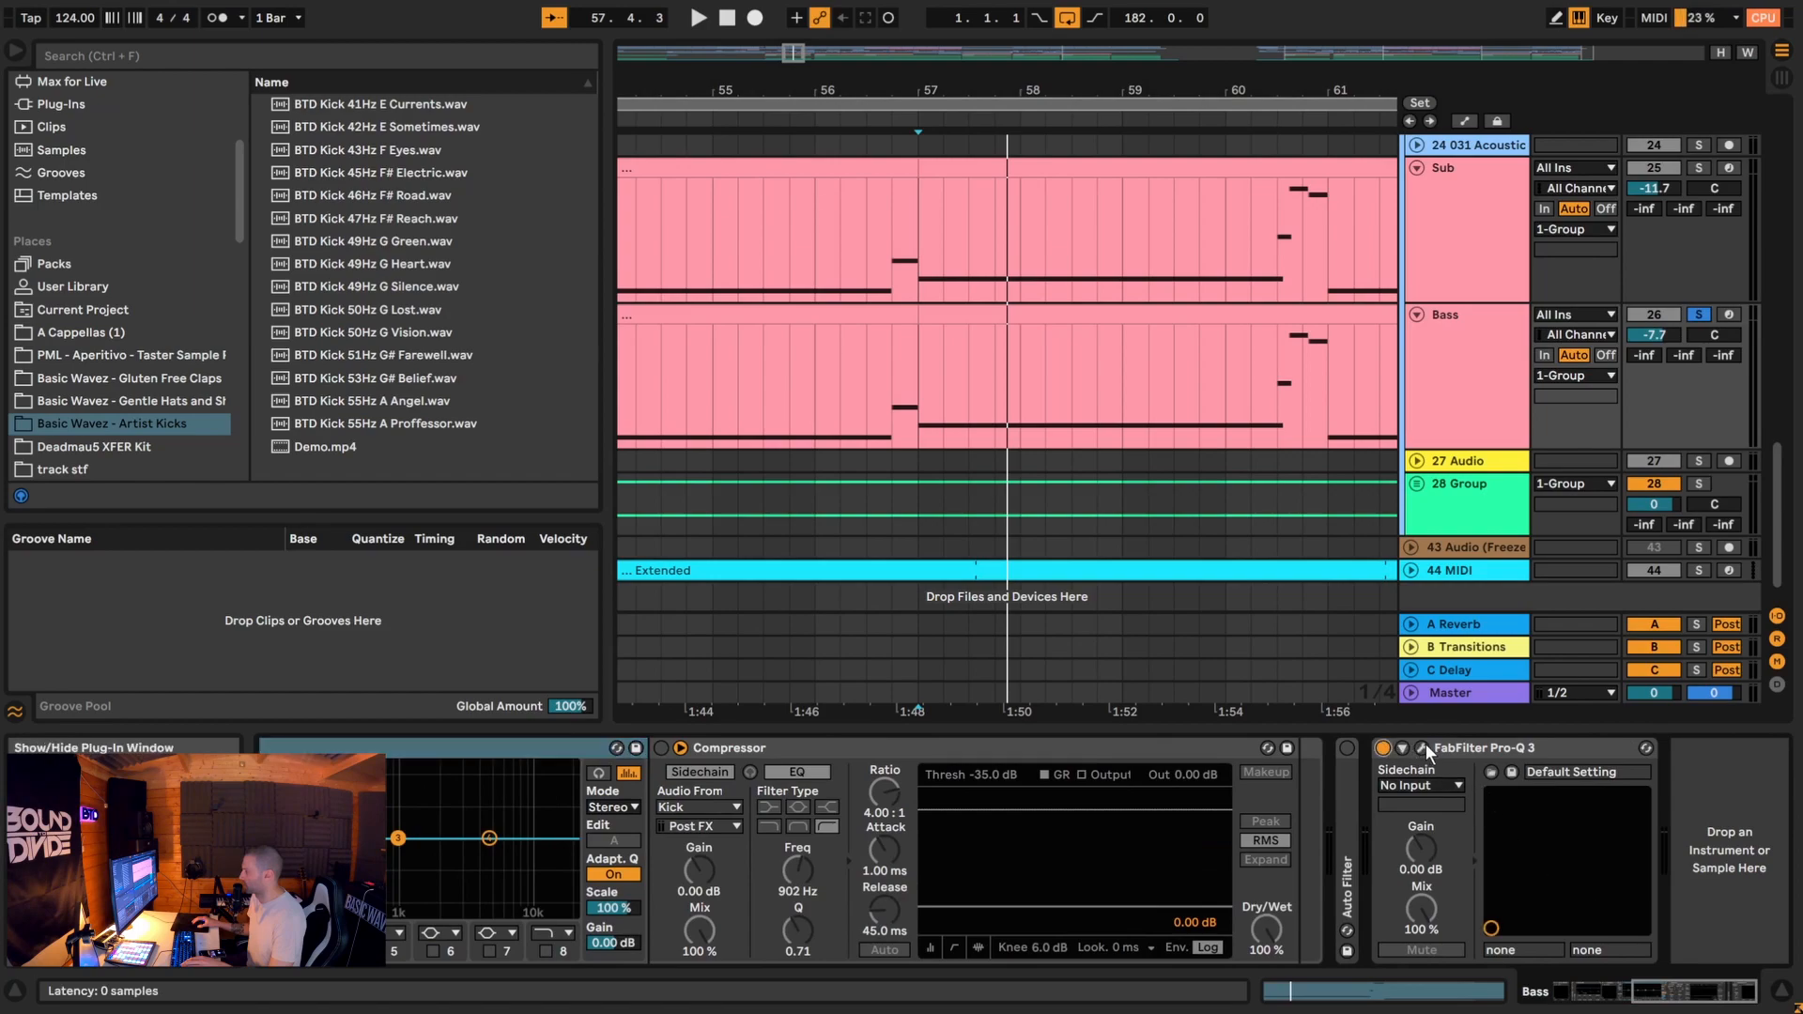
click(1423, 747)
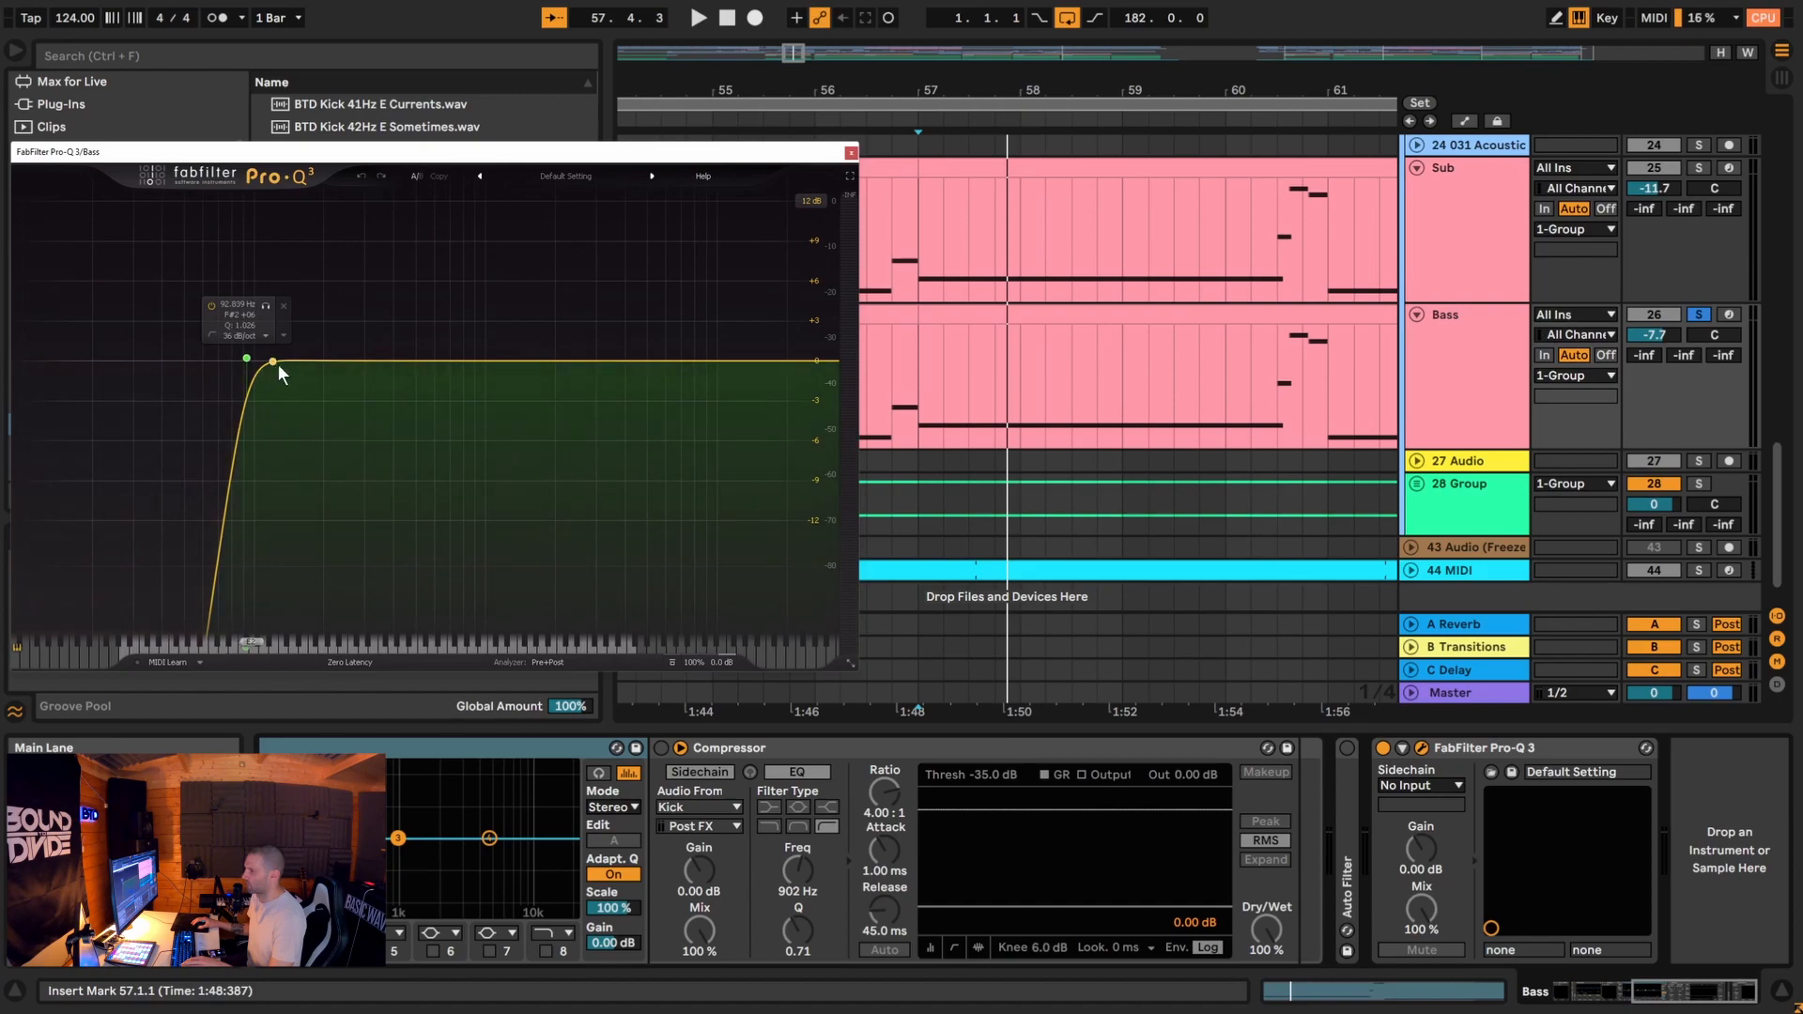
key(space)
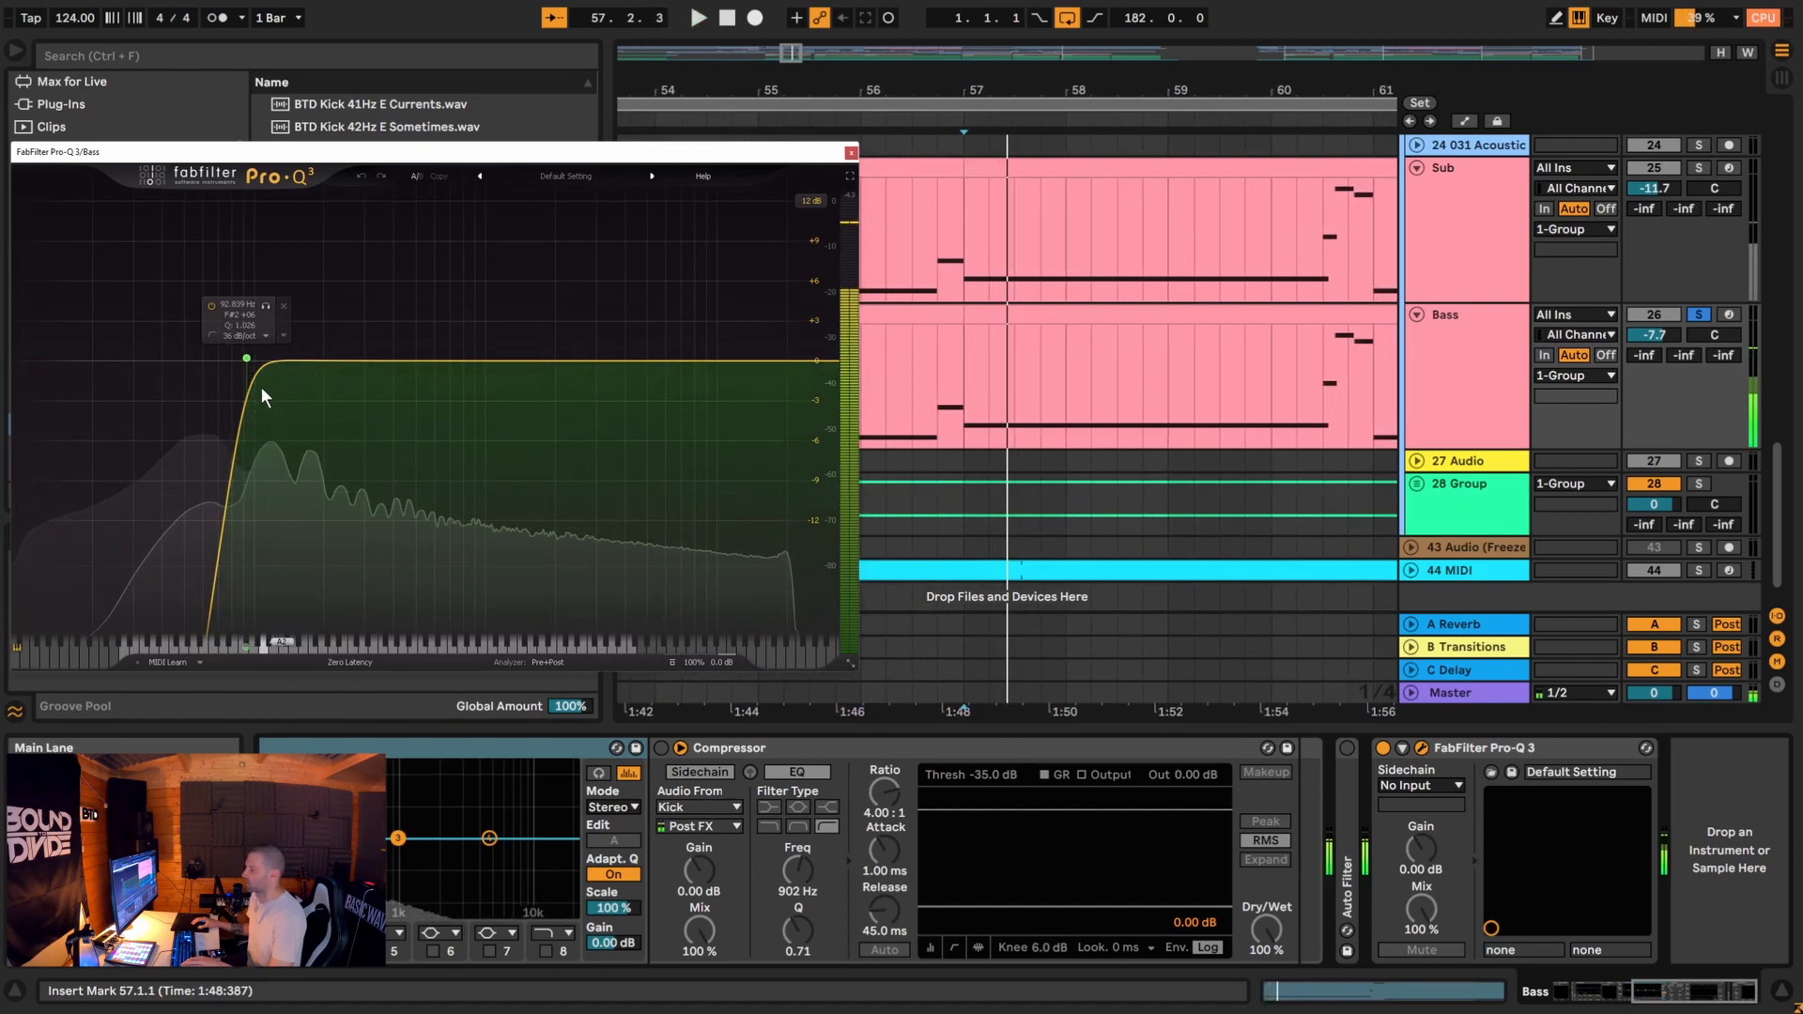
key(space)
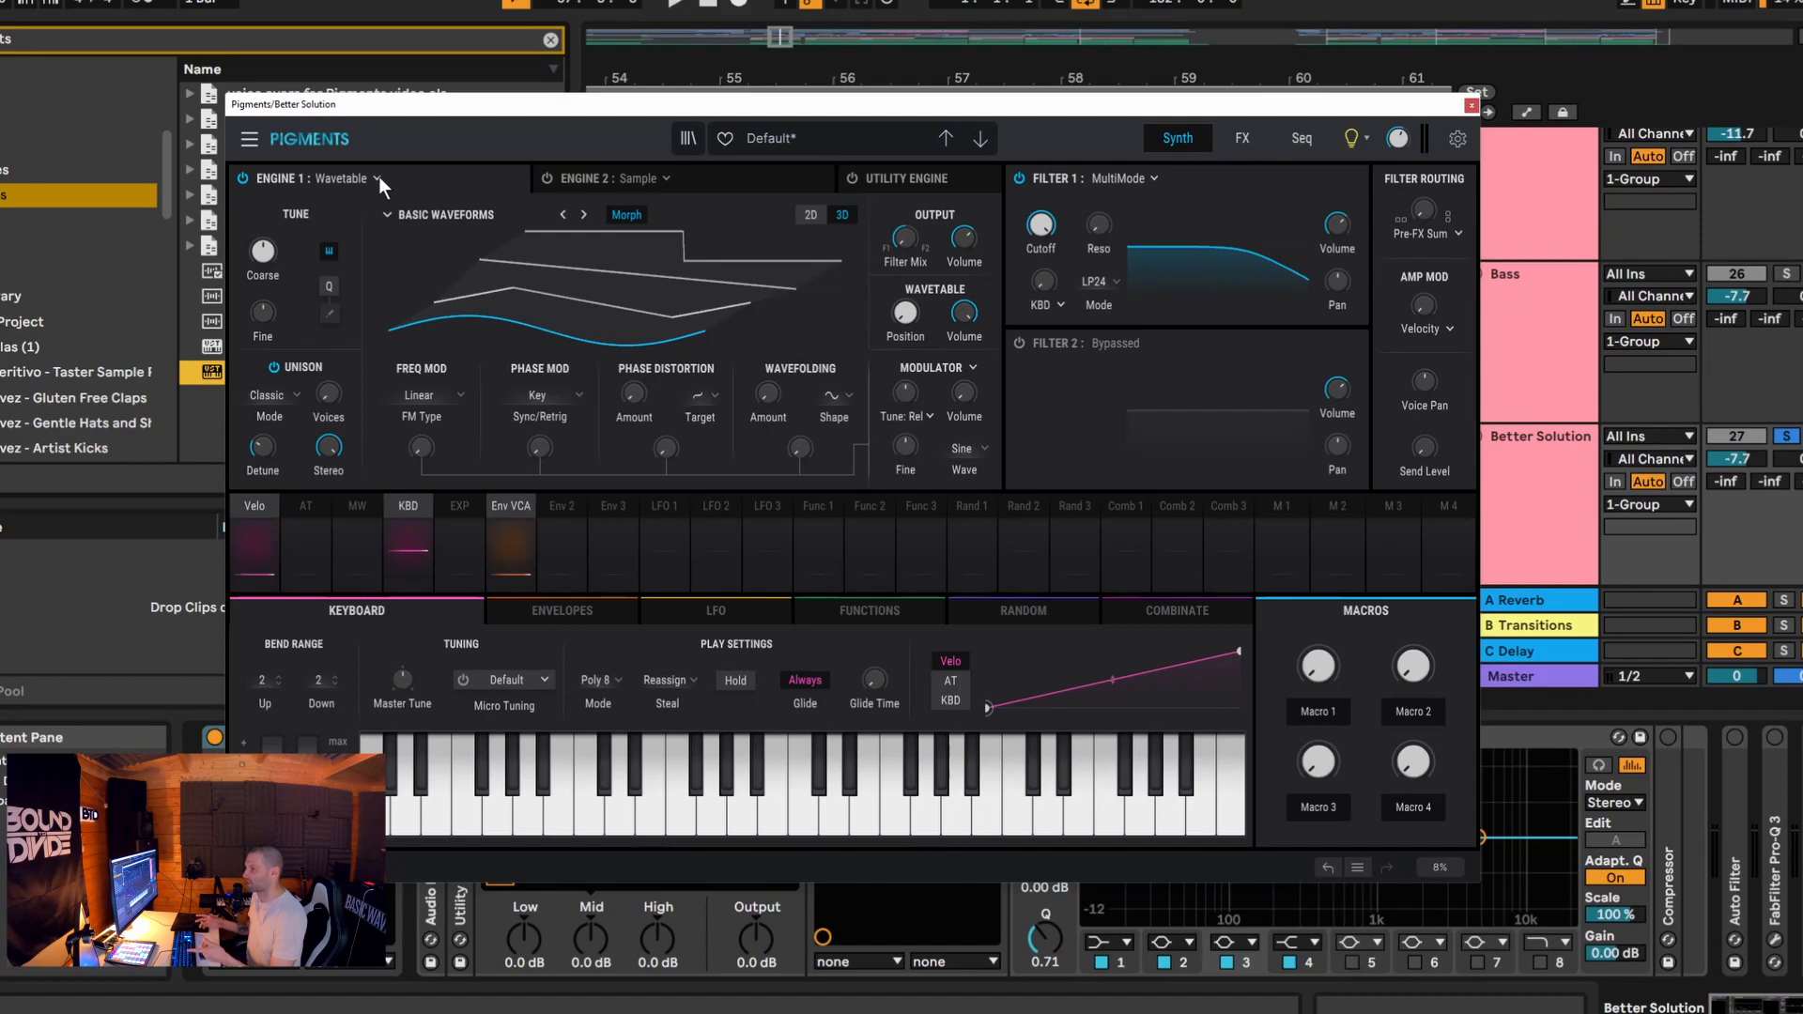
Step: Switch Pigments Engine 1 to Harmonic with a partial limit of 8 and raise its Partials amount
click(379, 177)
click(624, 308)
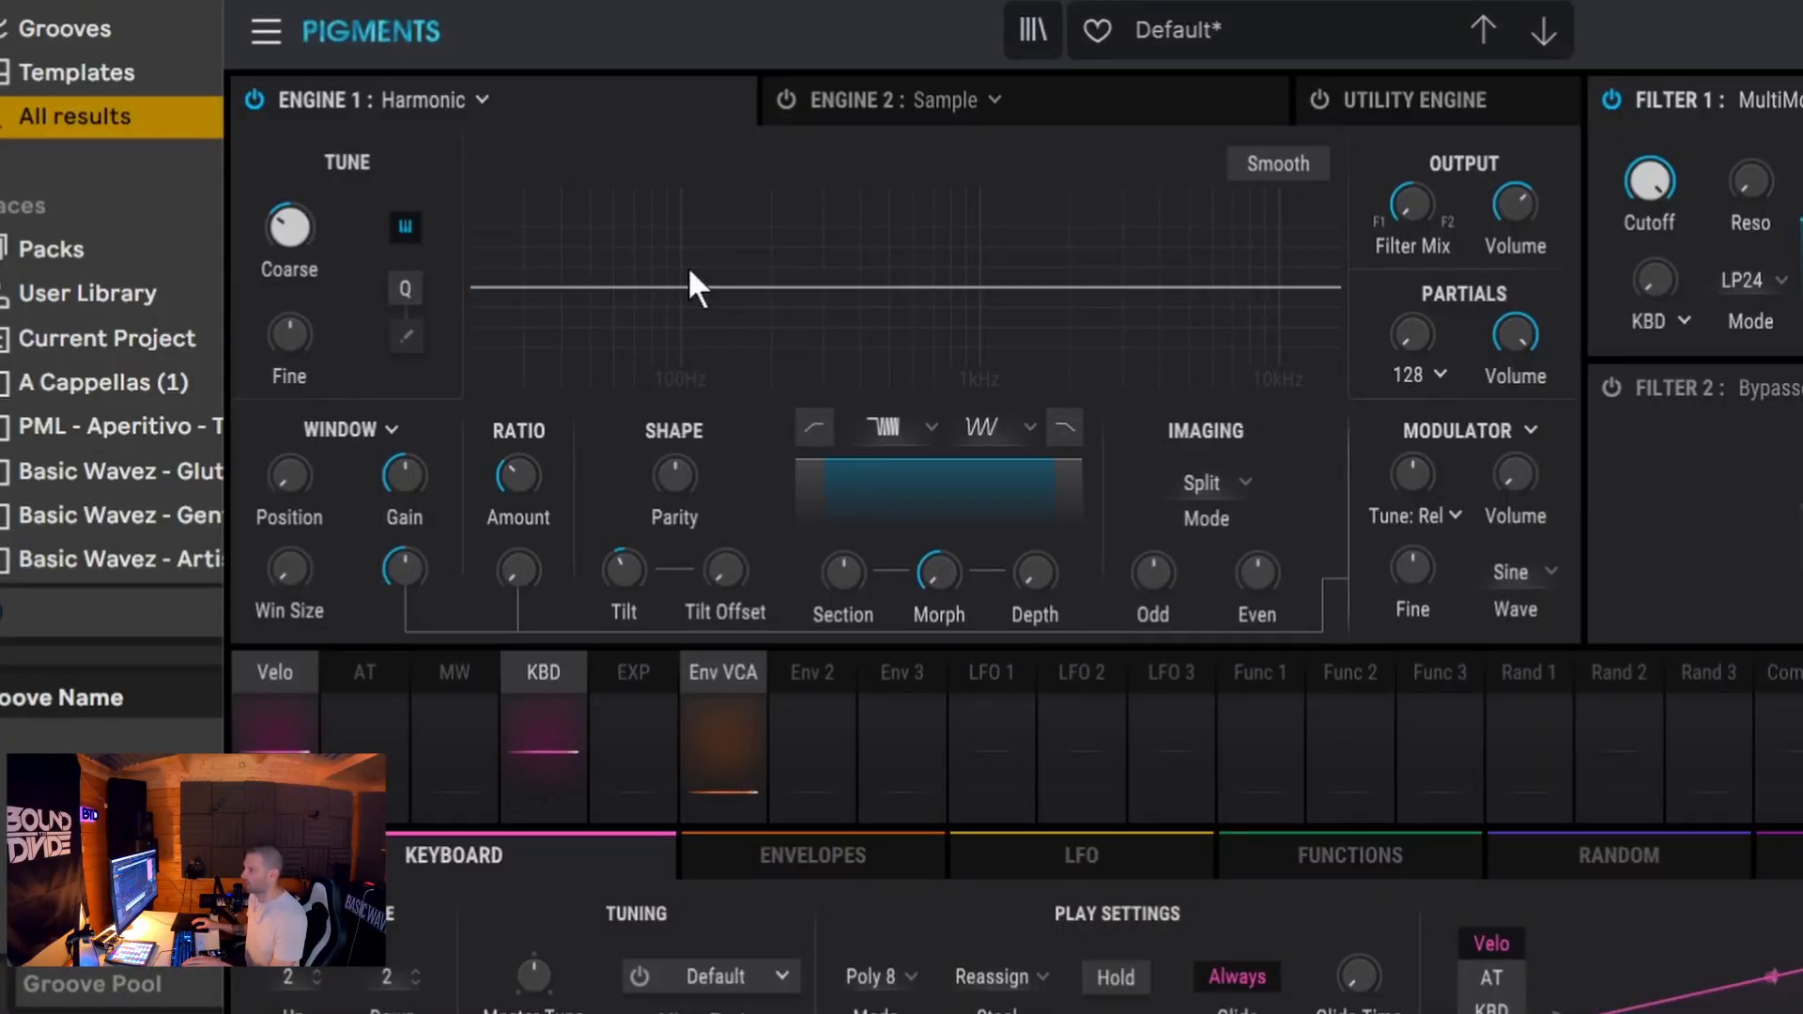
mouse_move(1451, 314)
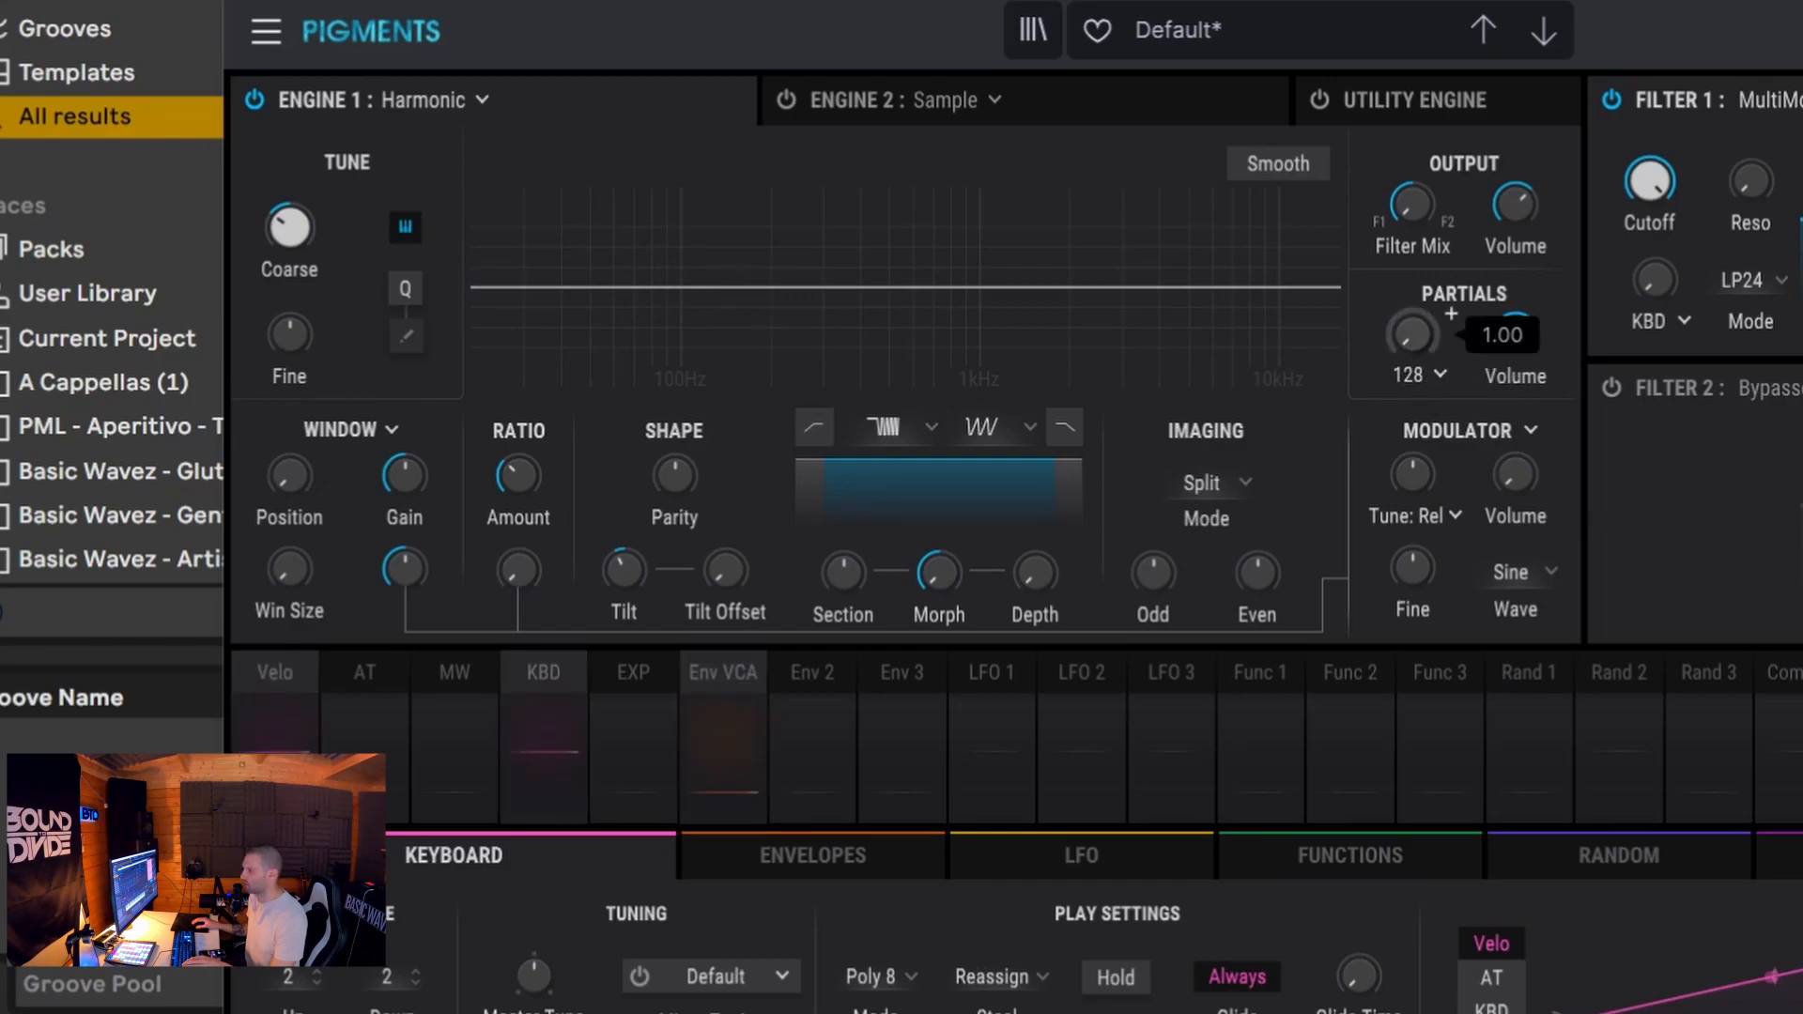
click(1433, 375)
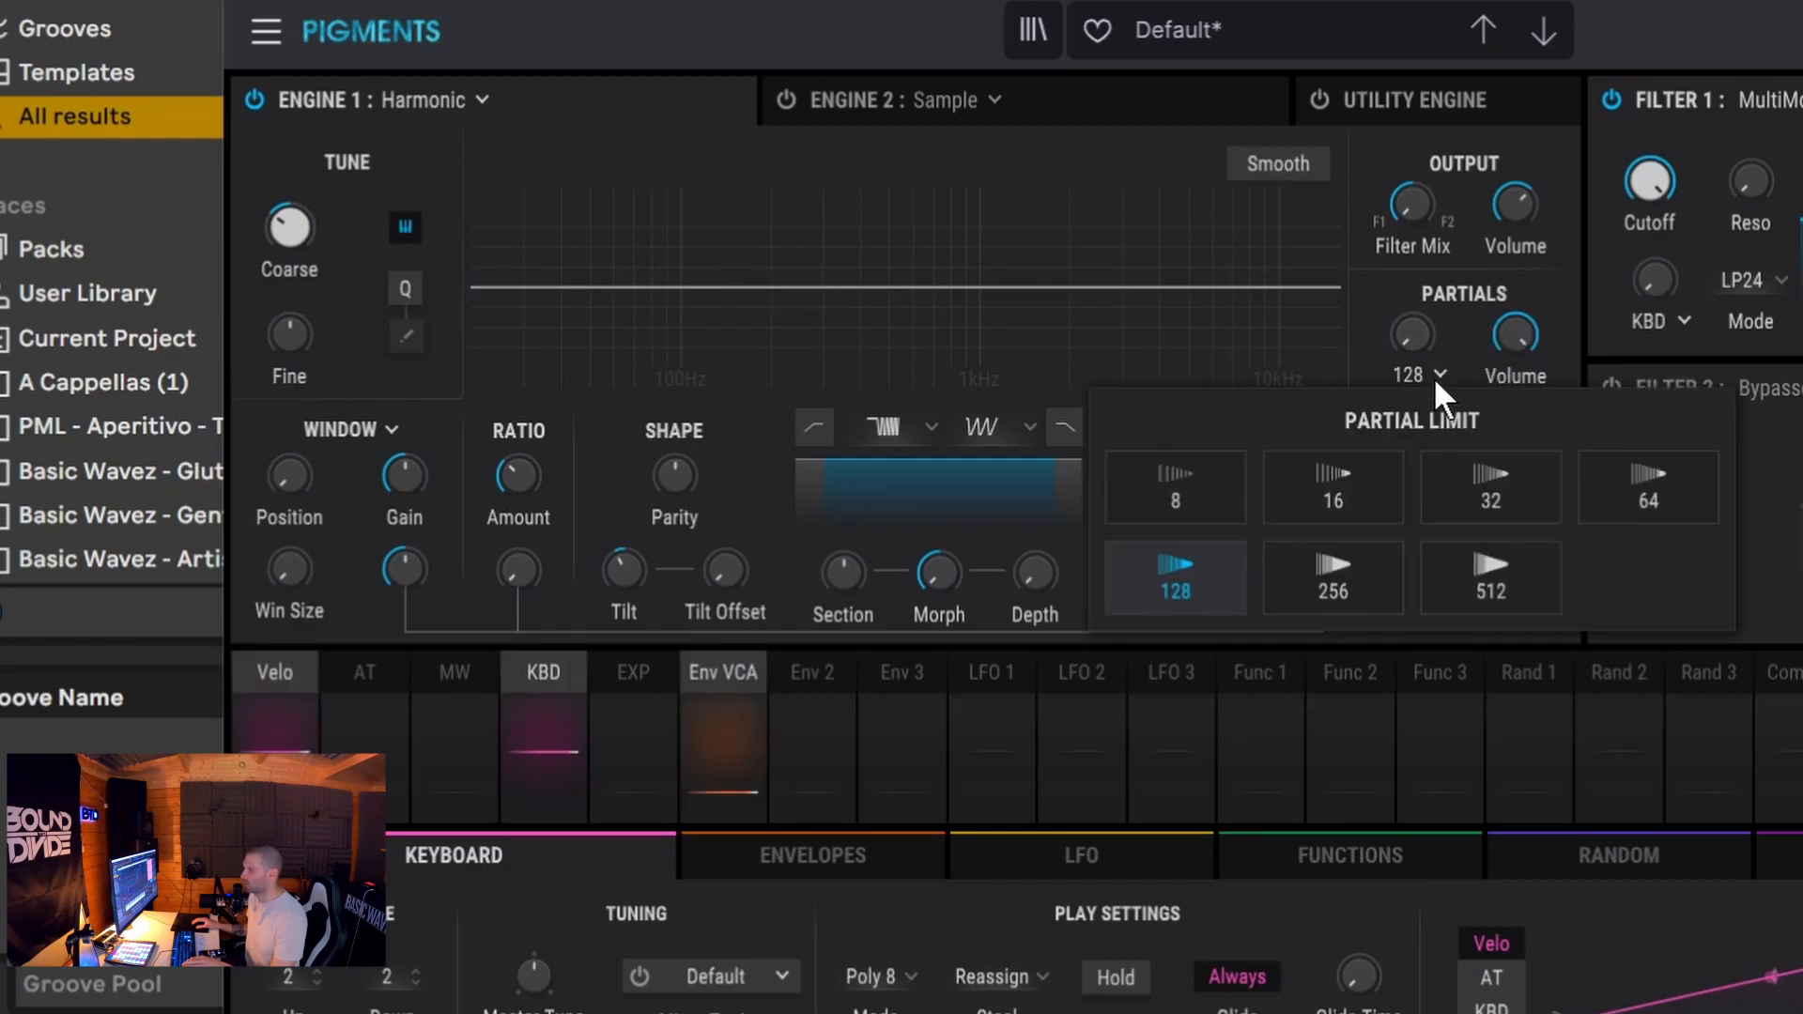
click(1203, 503)
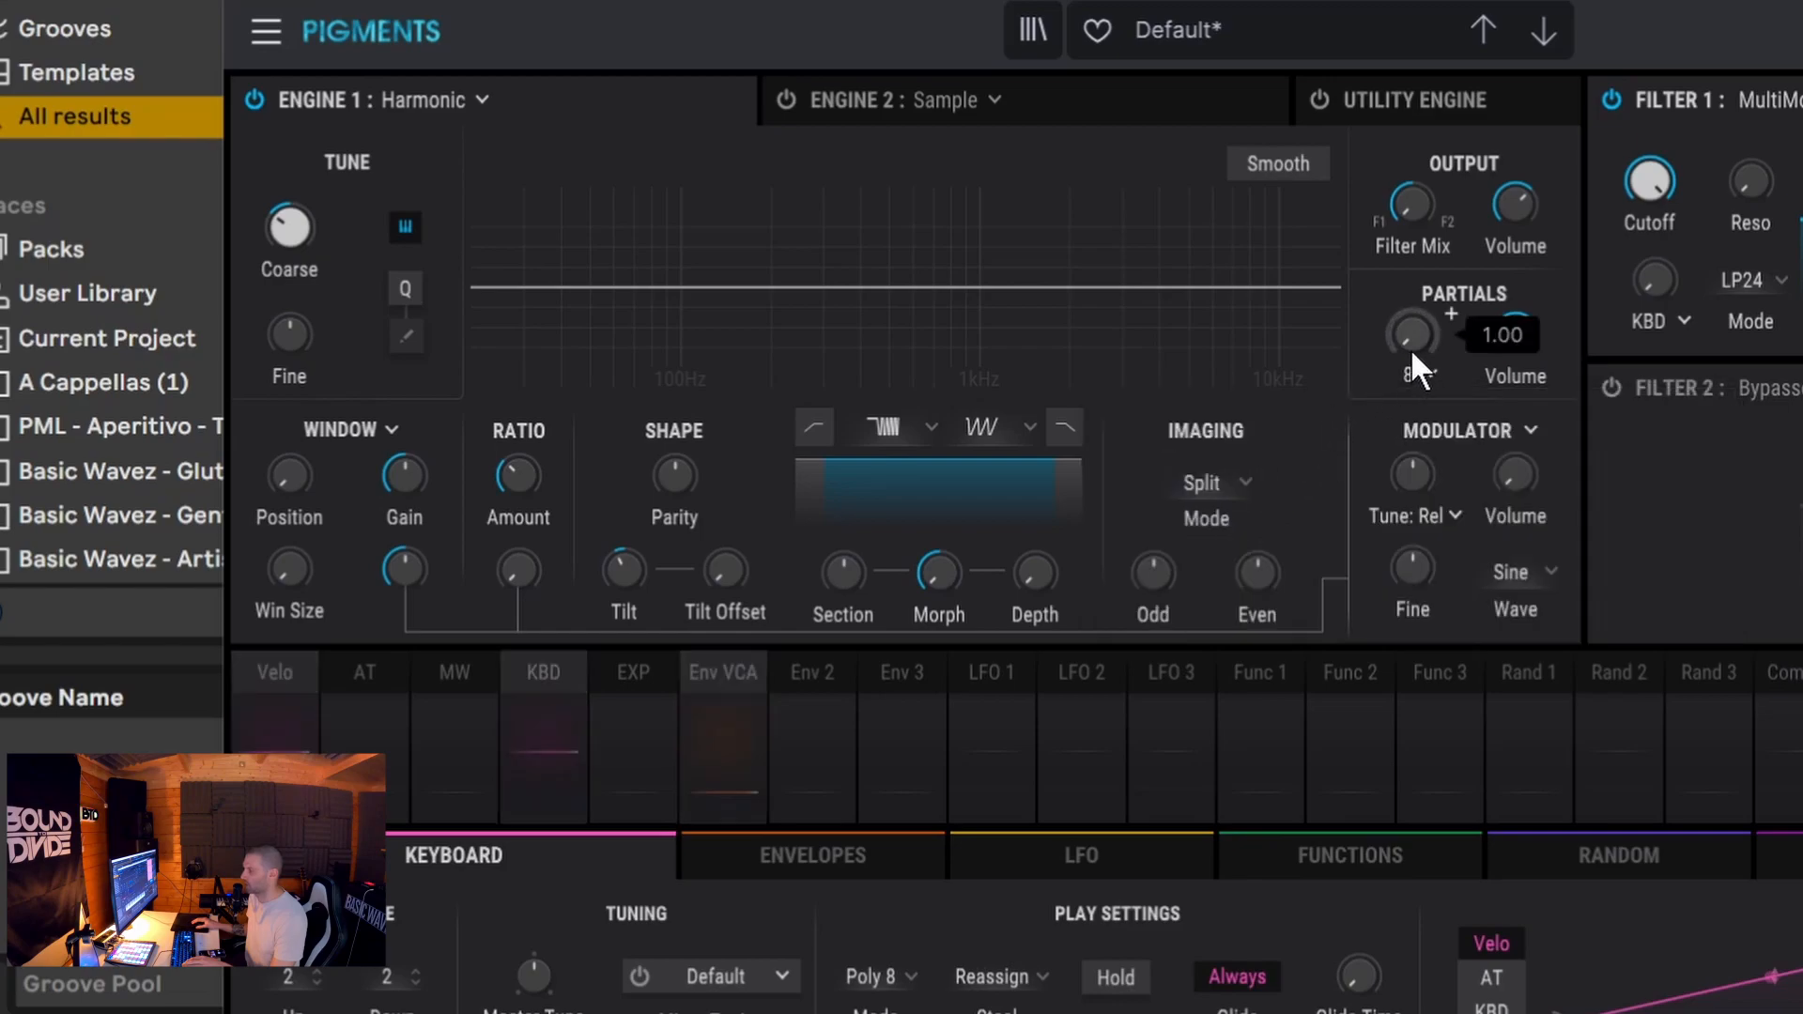
drag(1412, 340, 1412, 32)
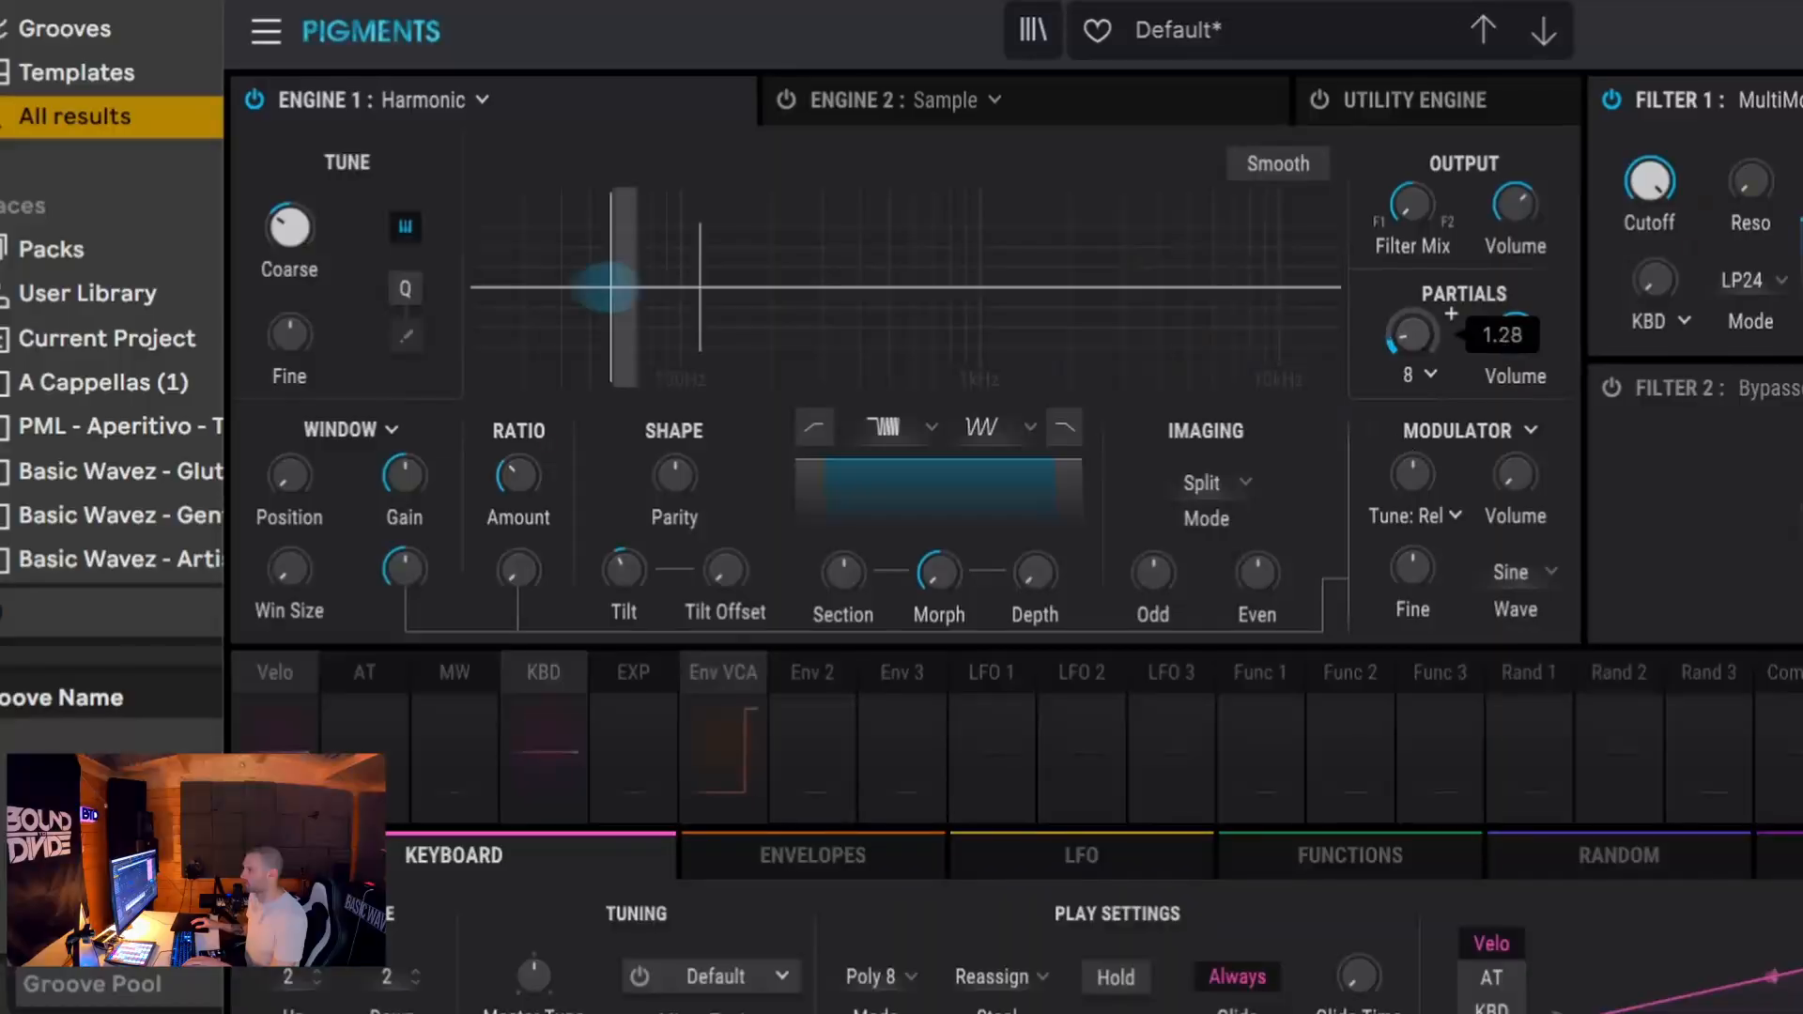
drag(1451, 324, 1414, 330)
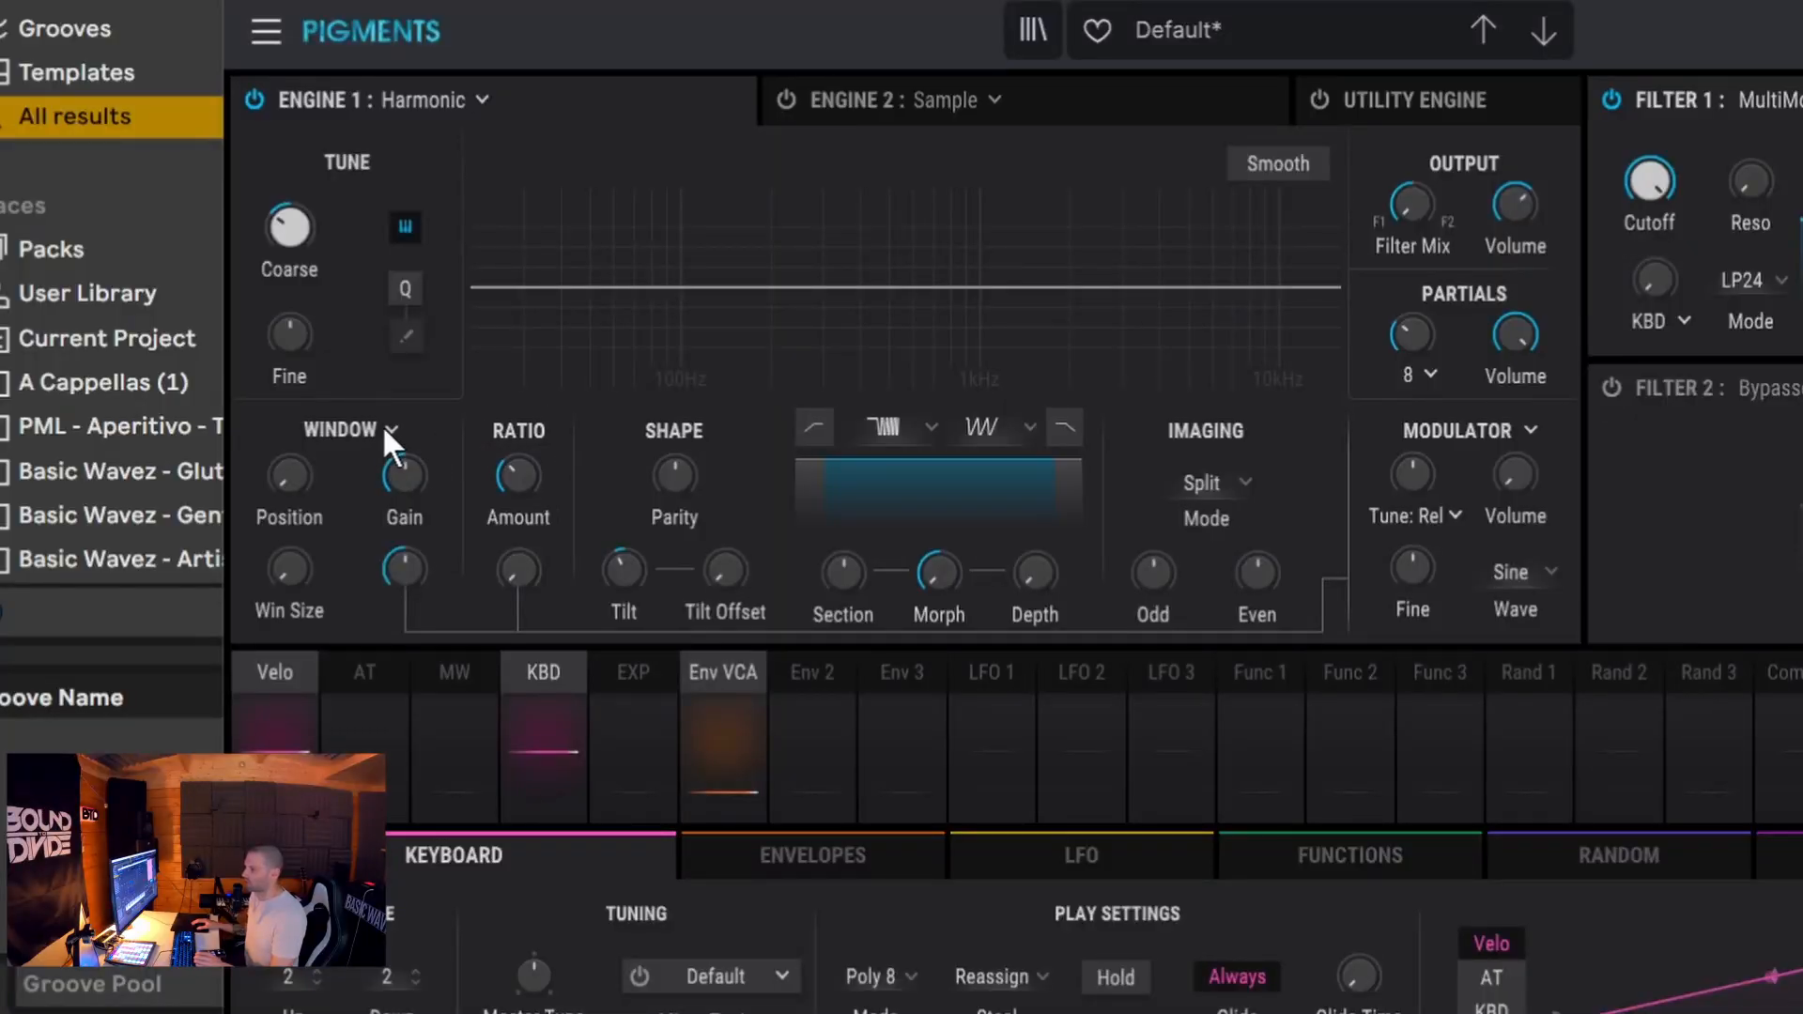
Step: Change the partial modulation mode to Cluster and raise its Density to about 91%
click(387, 430)
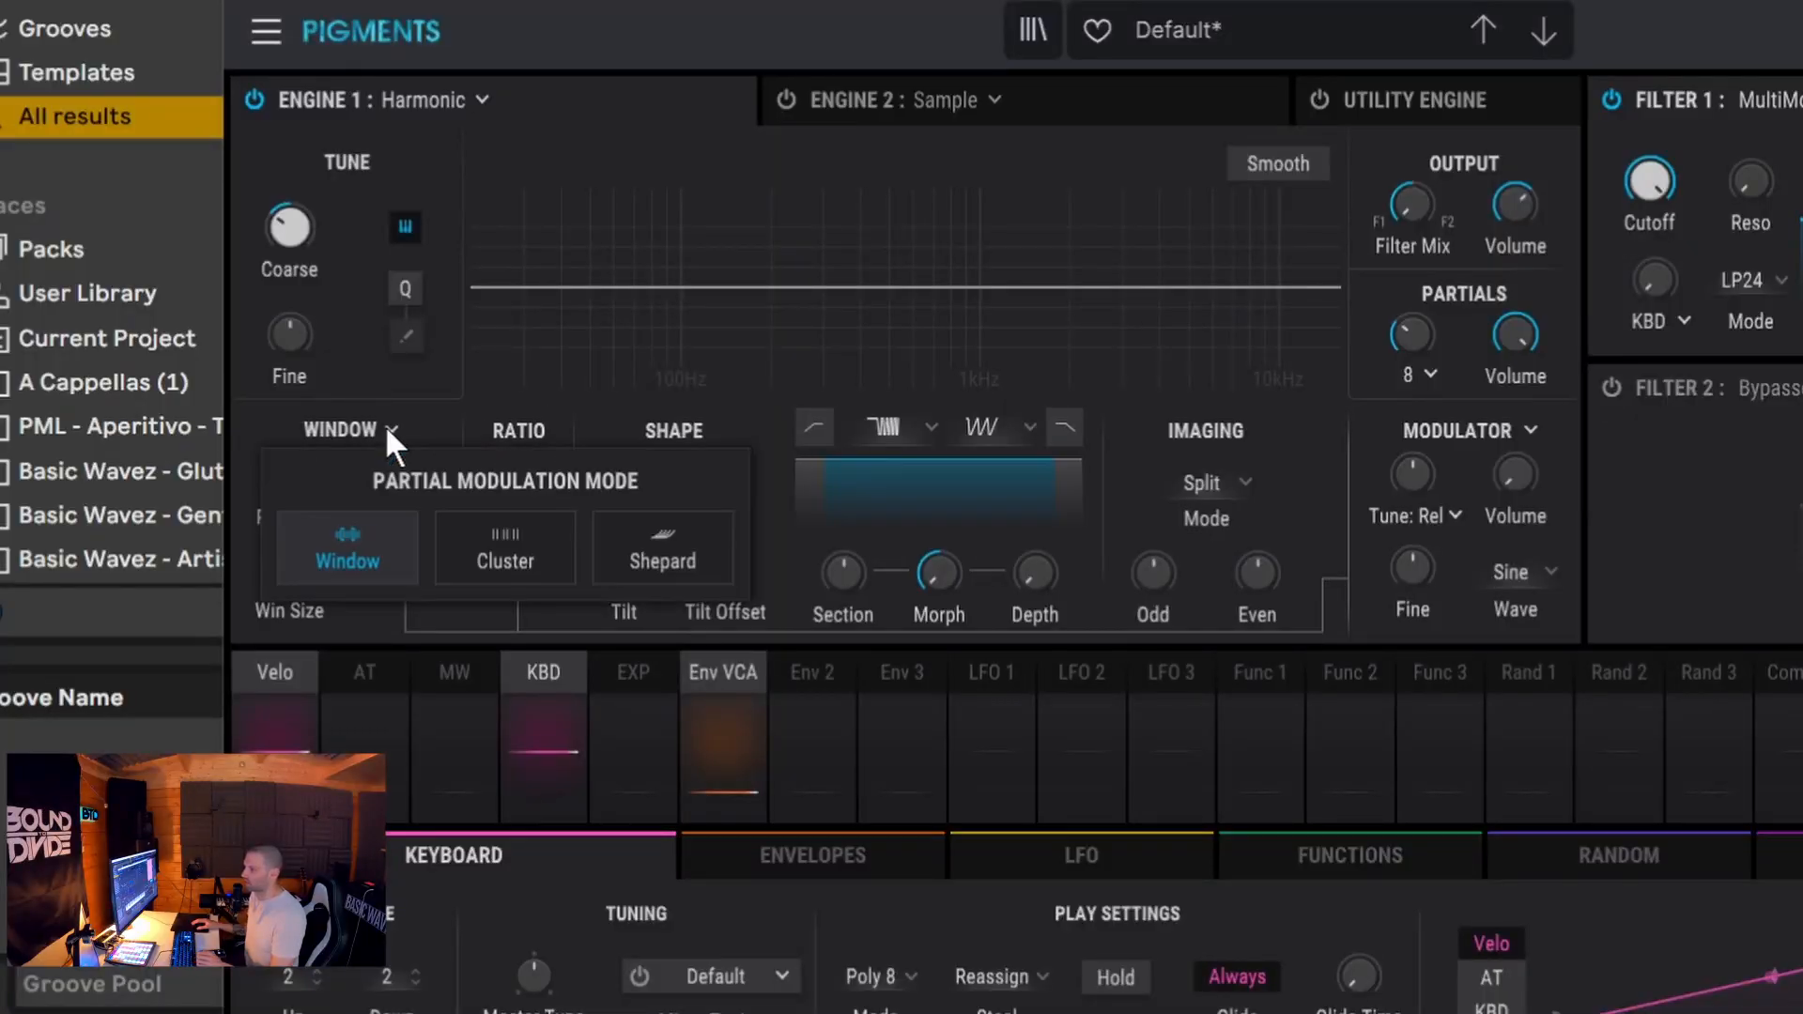
click(520, 558)
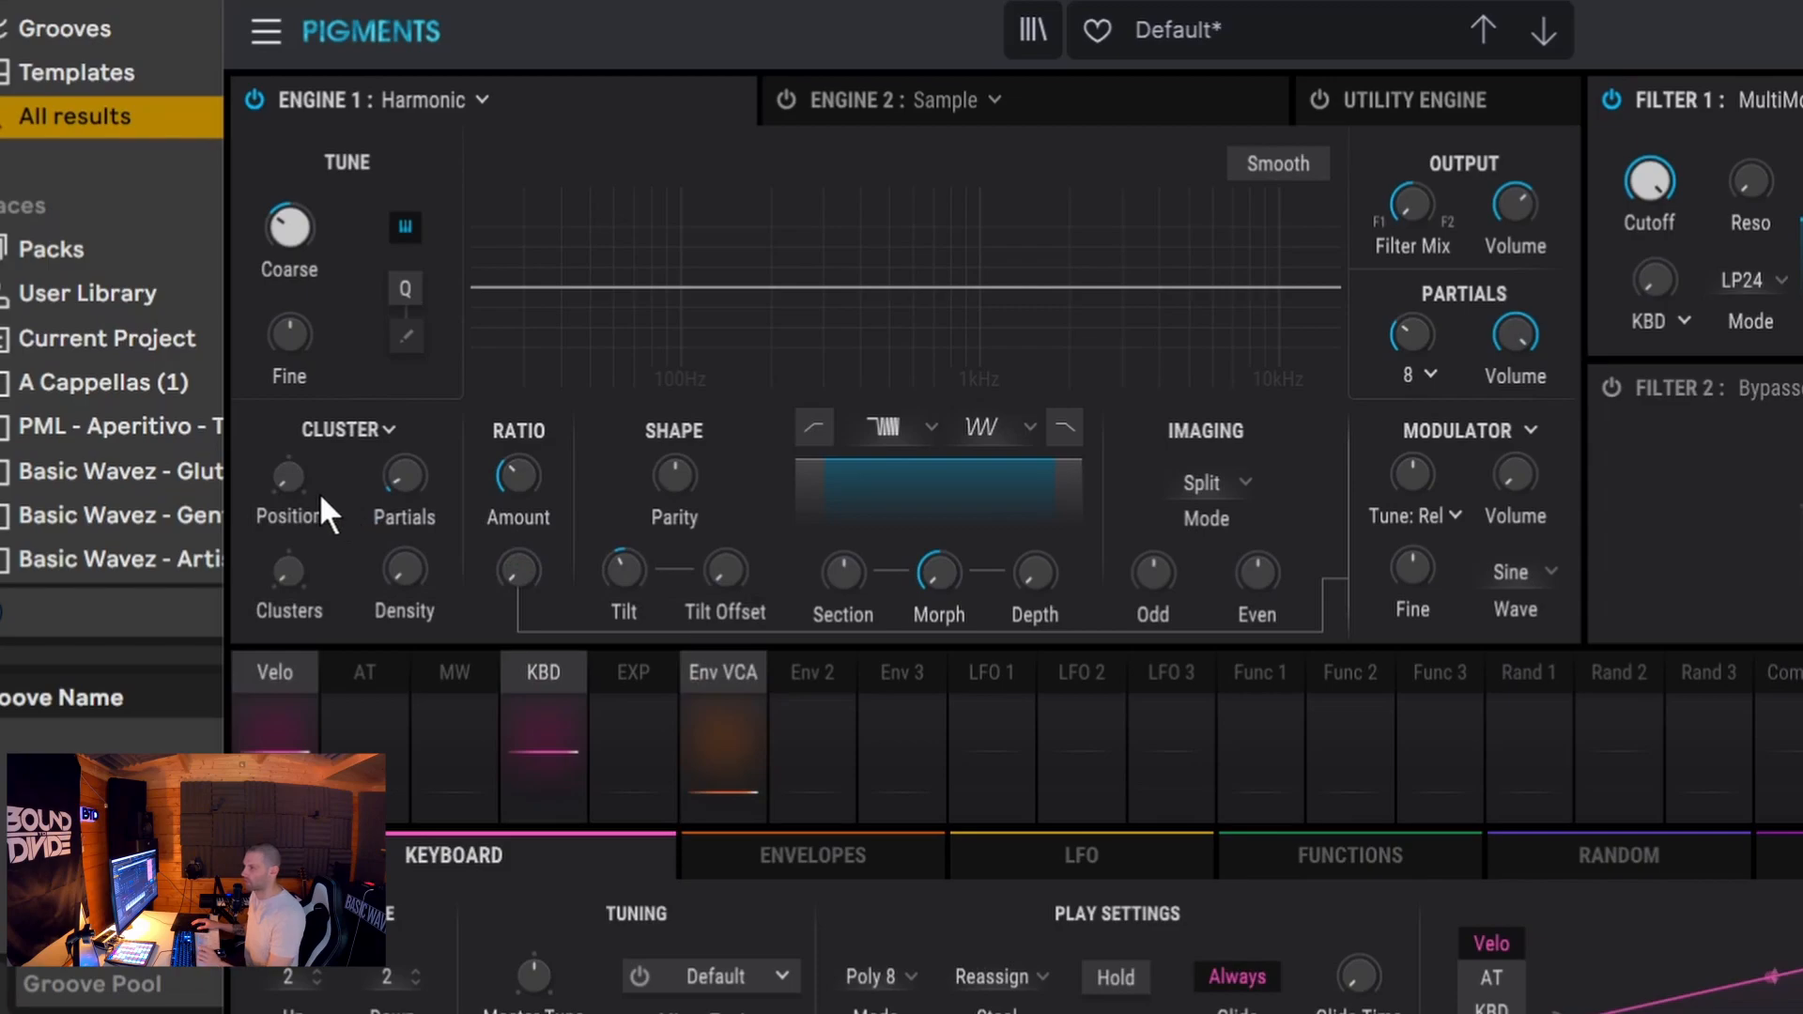
mouse_move(289, 483)
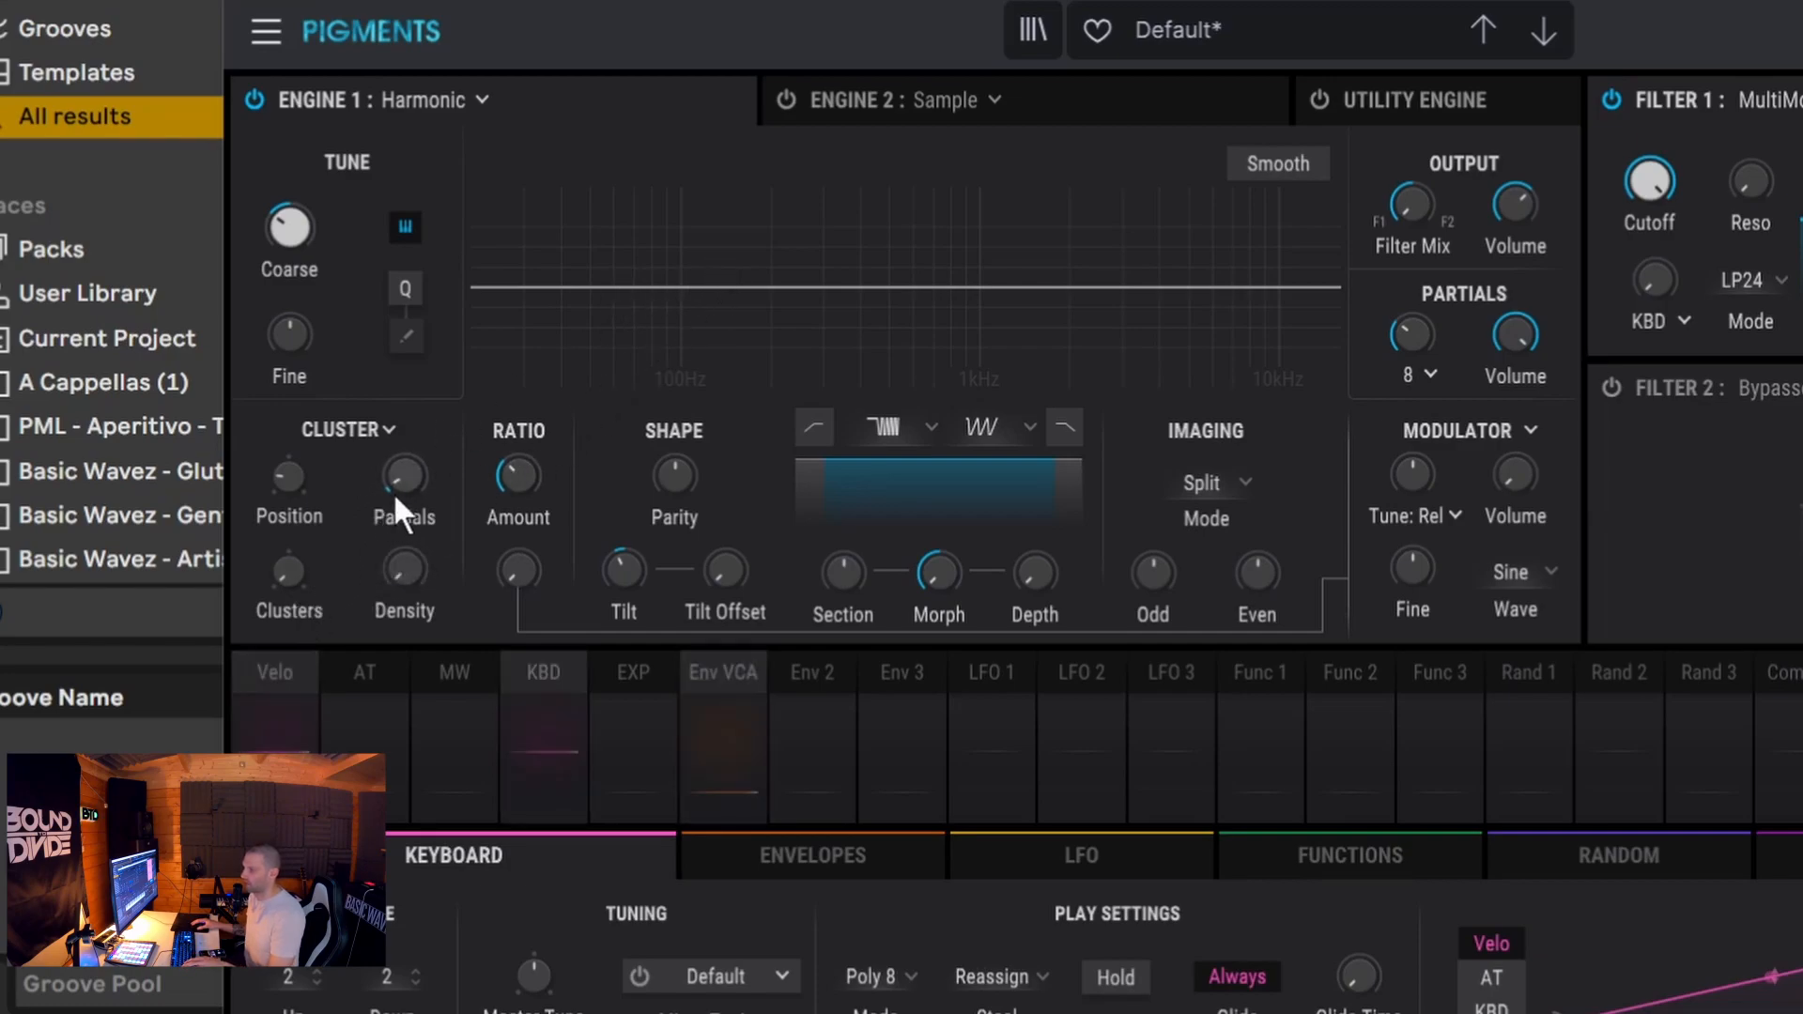
drag(402, 482, 402, 525)
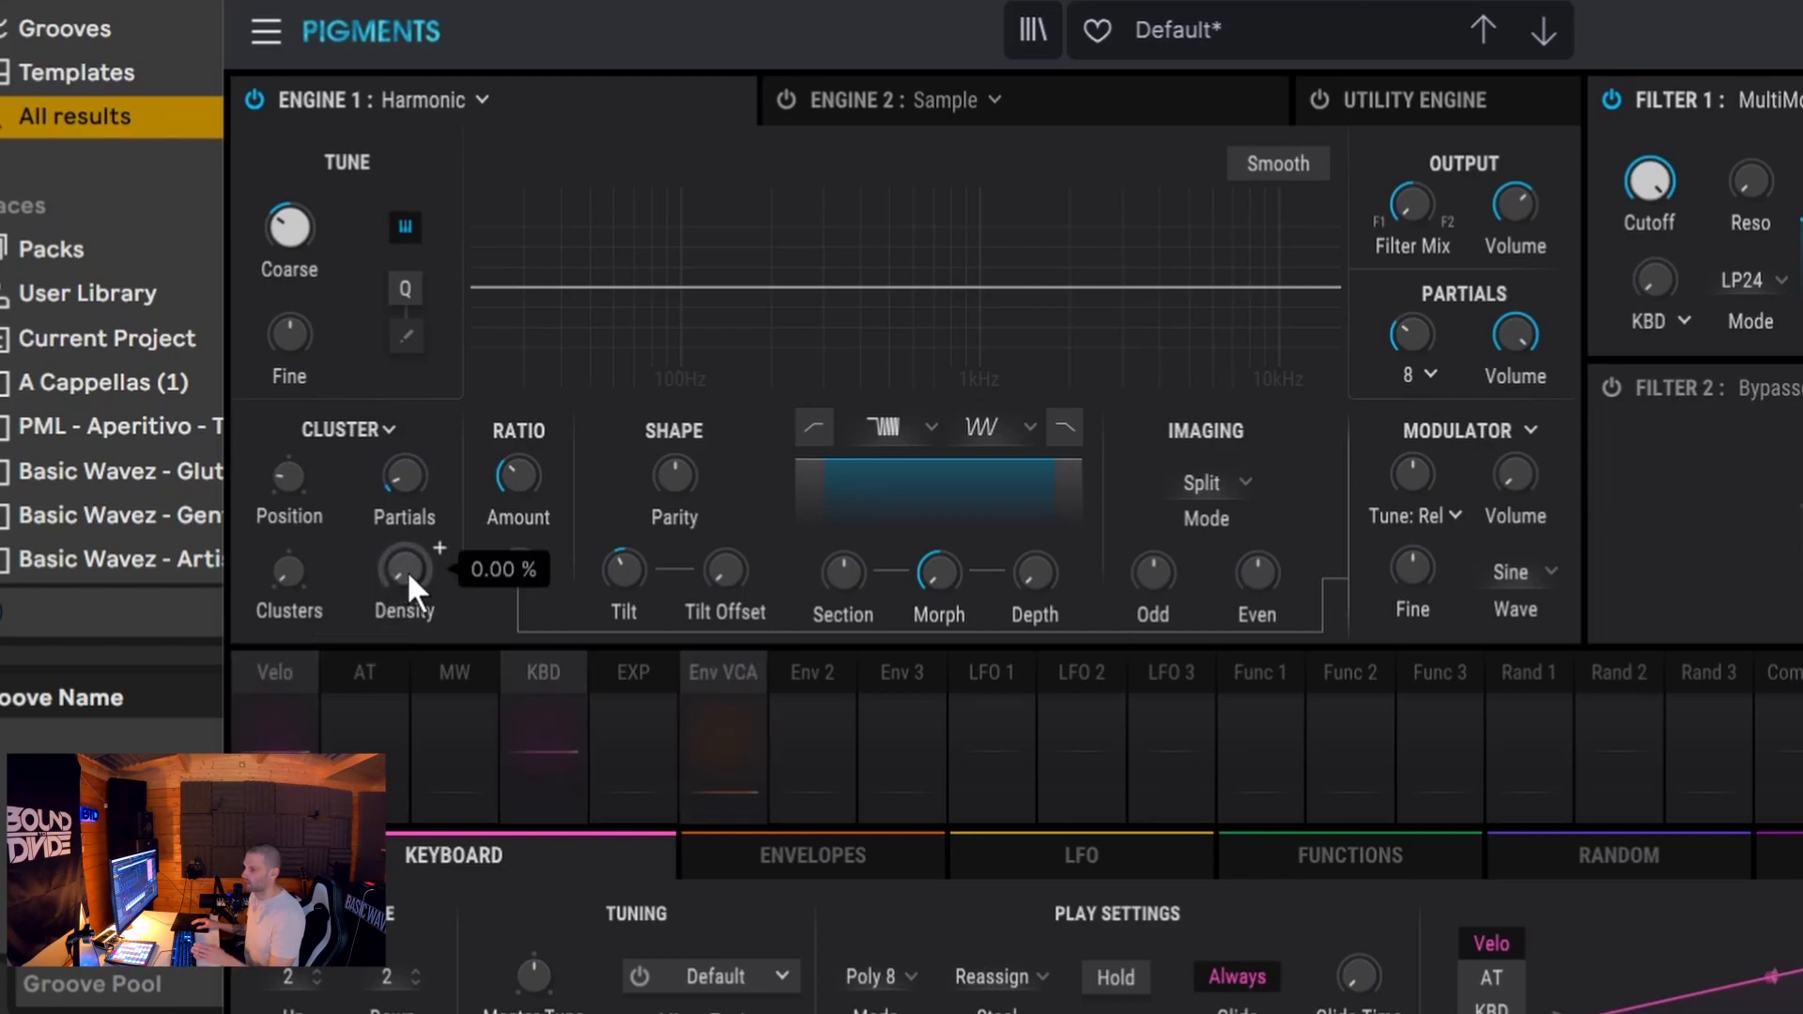
drag(408, 562, 407, 500)
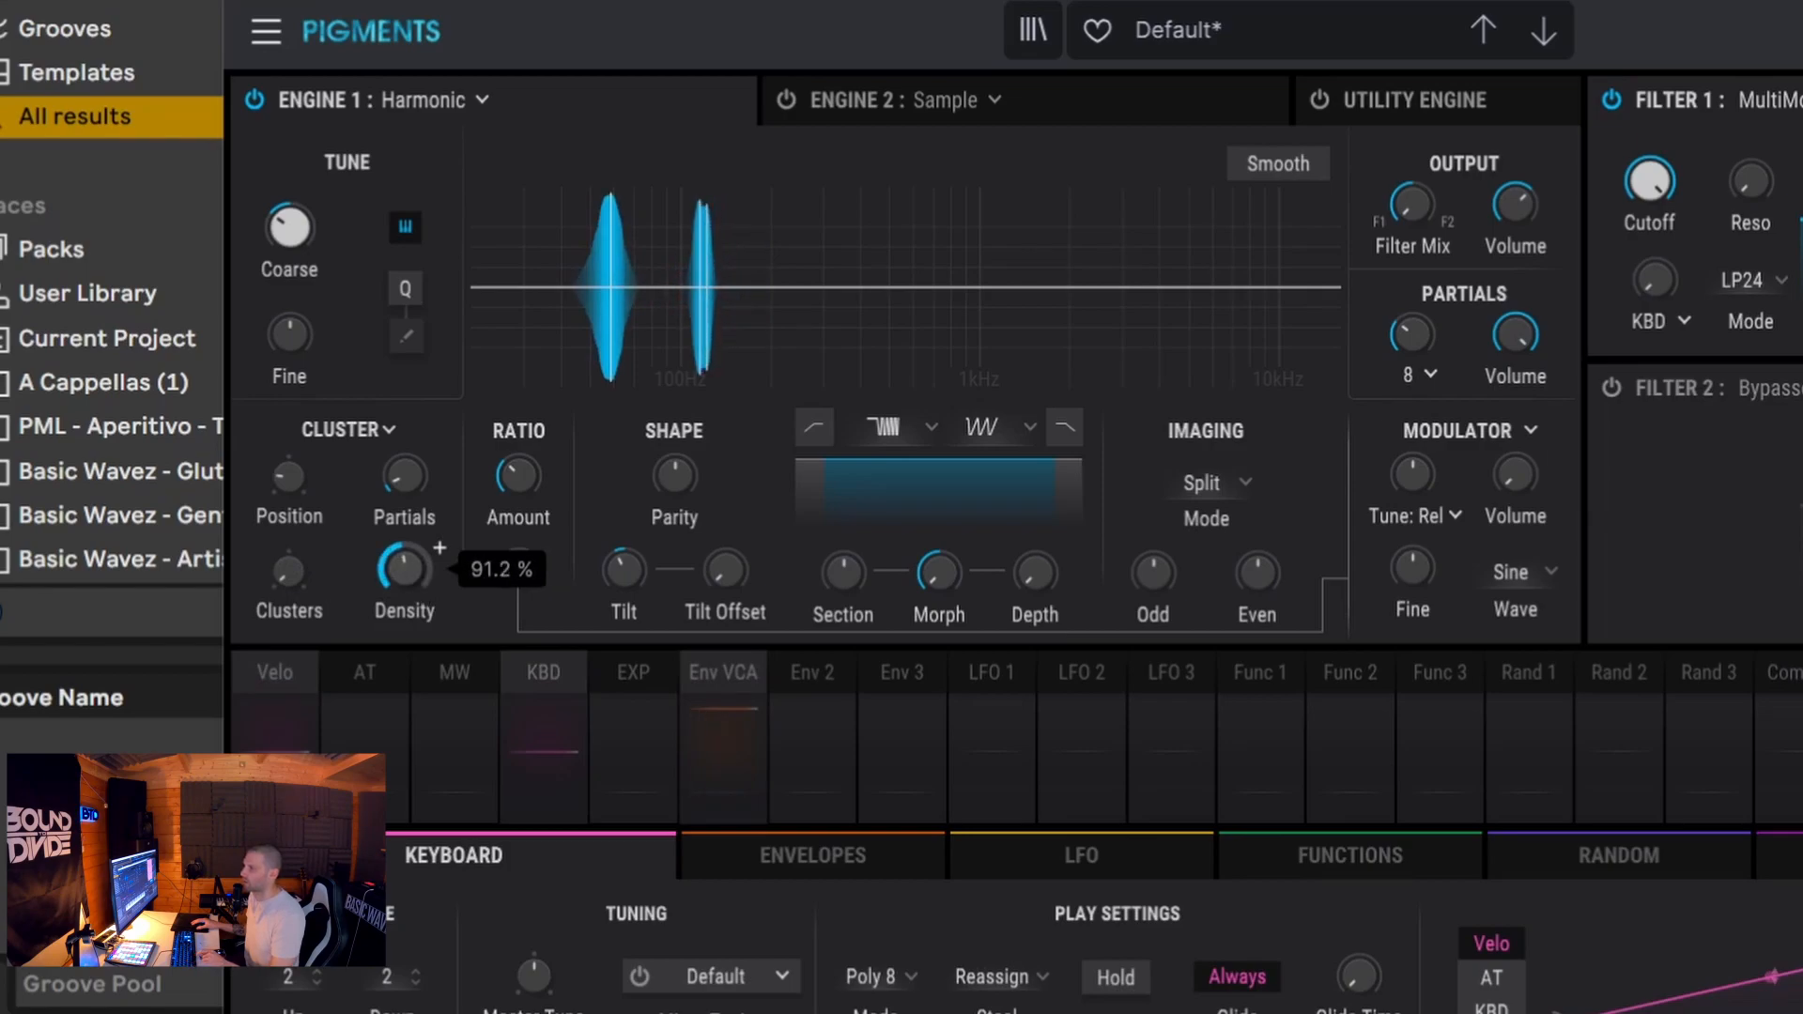
drag(408, 561, 407, 572)
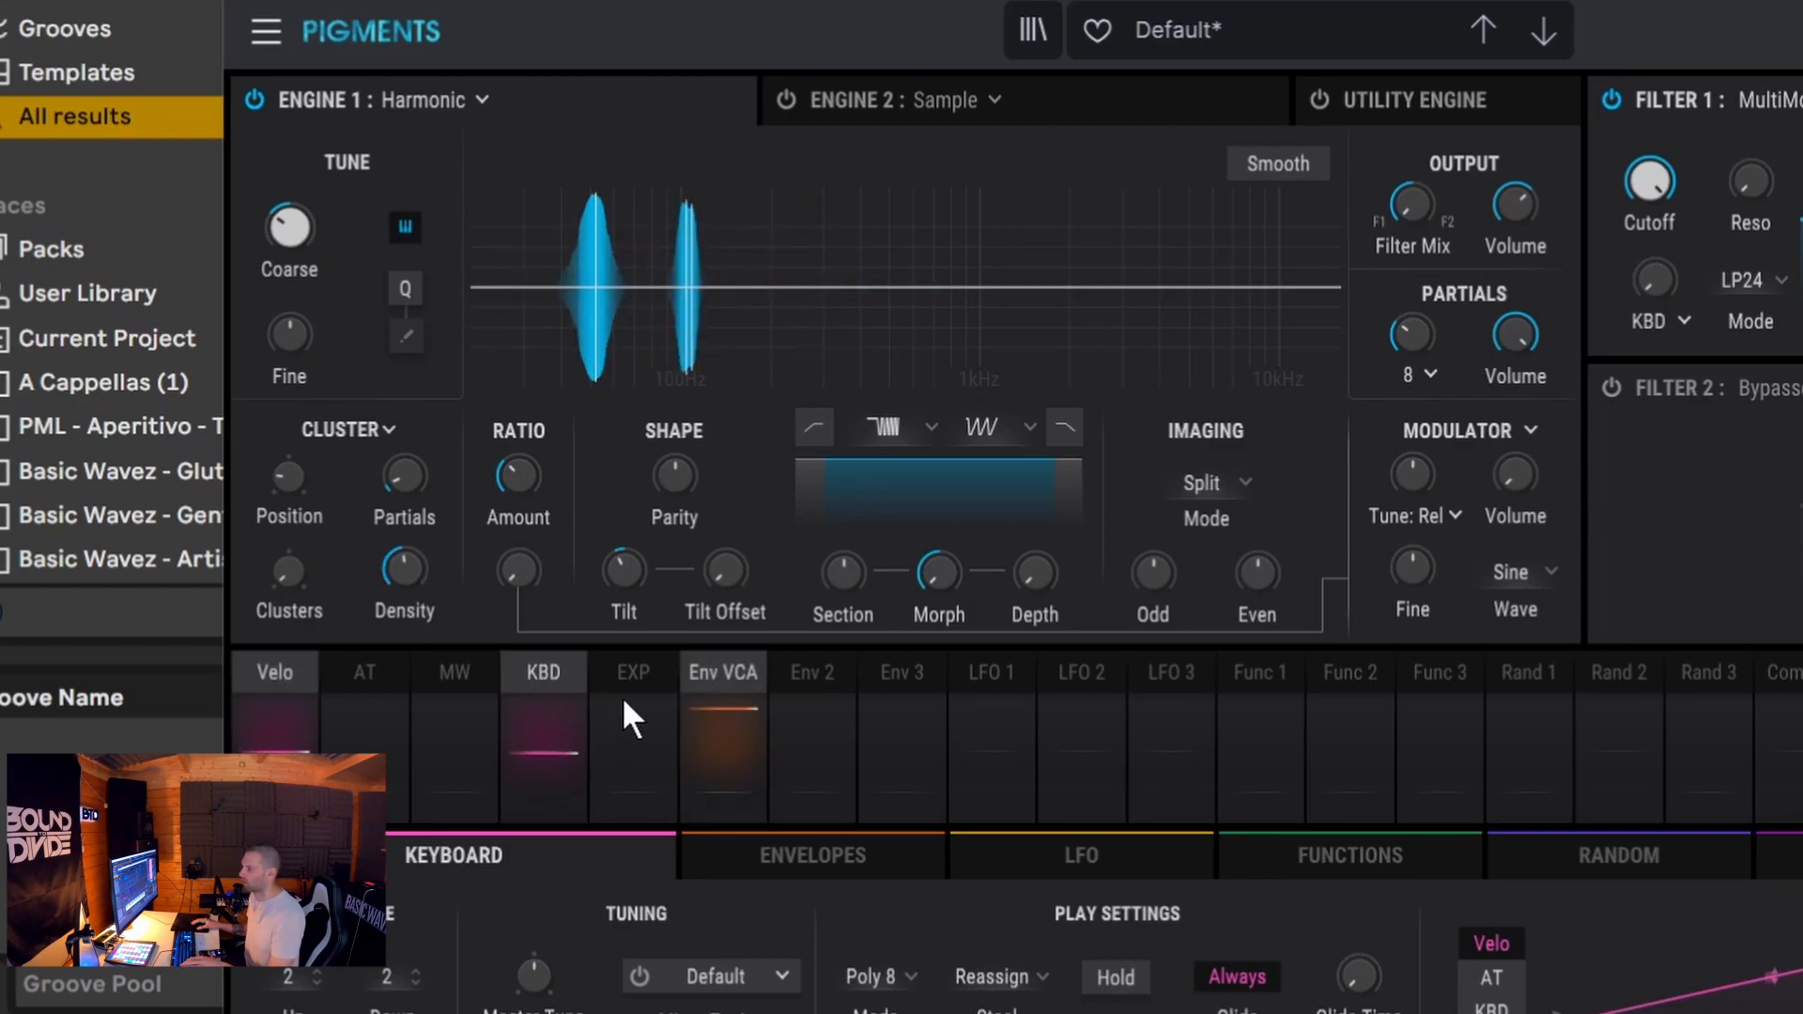
Step: Play the Better Solution track and examine its harmonics on the EQ Eight spectrum
mouse_move(1127, 601)
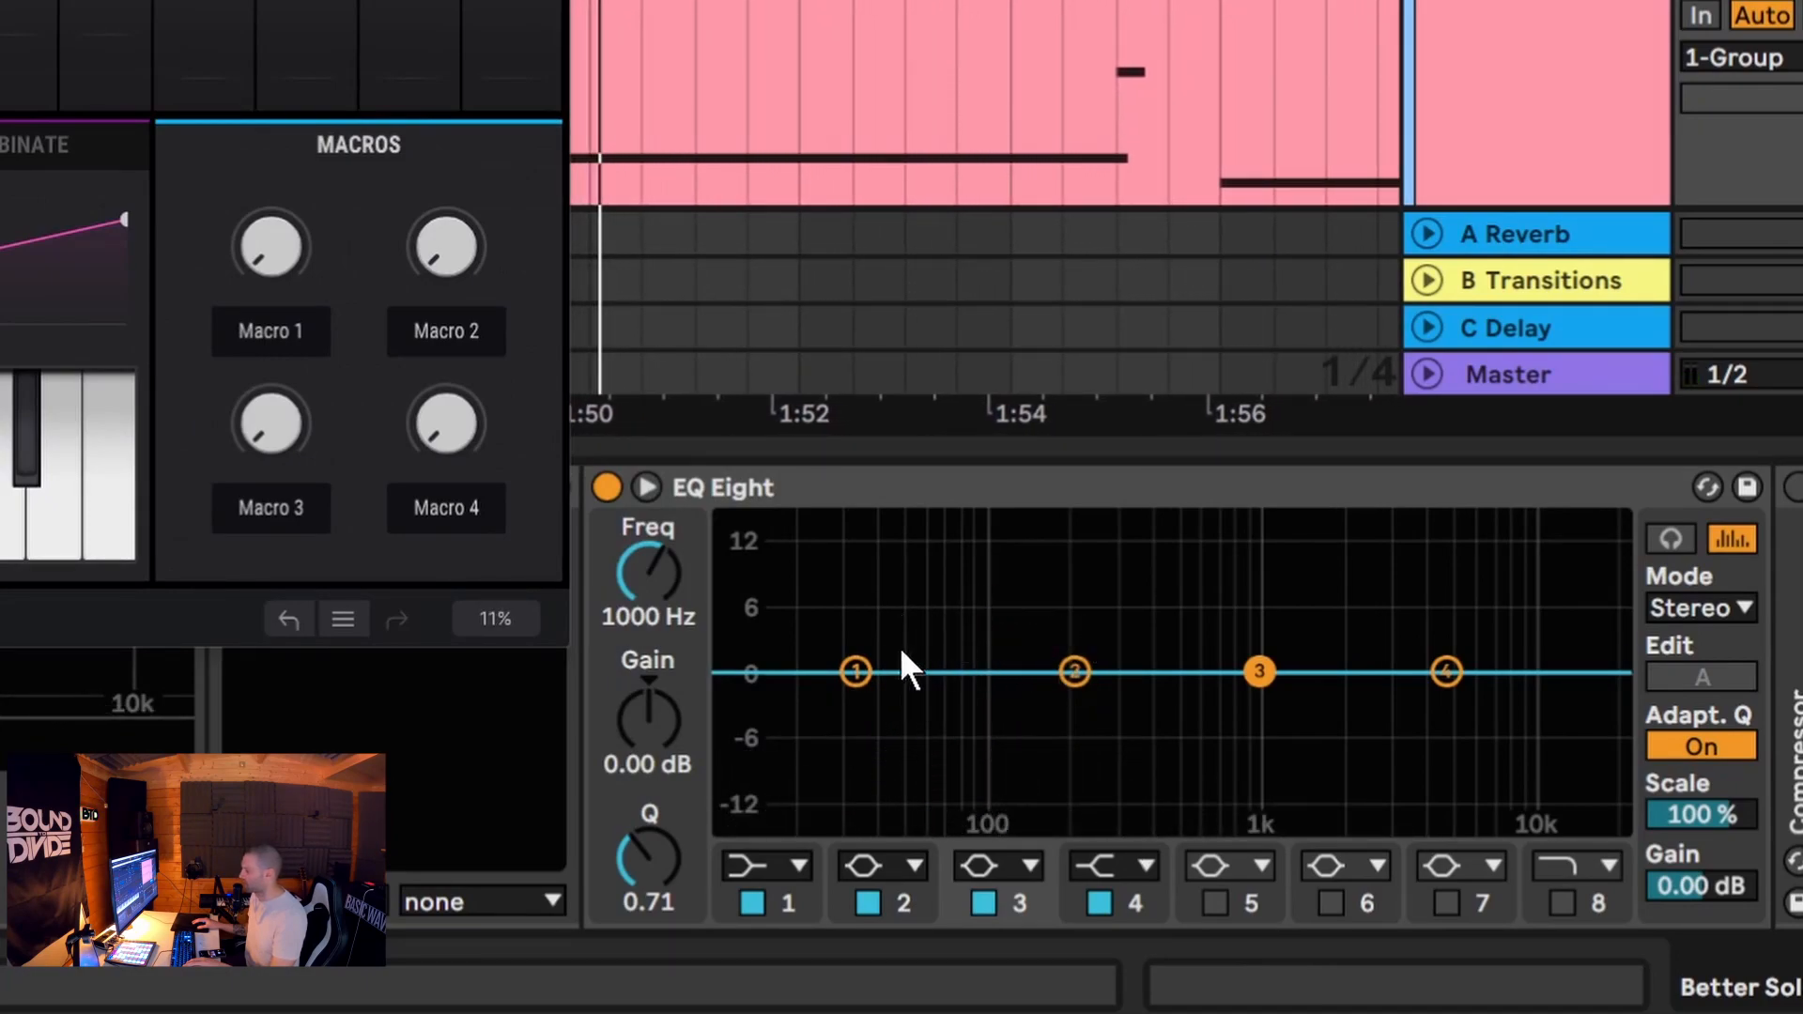
key(space)
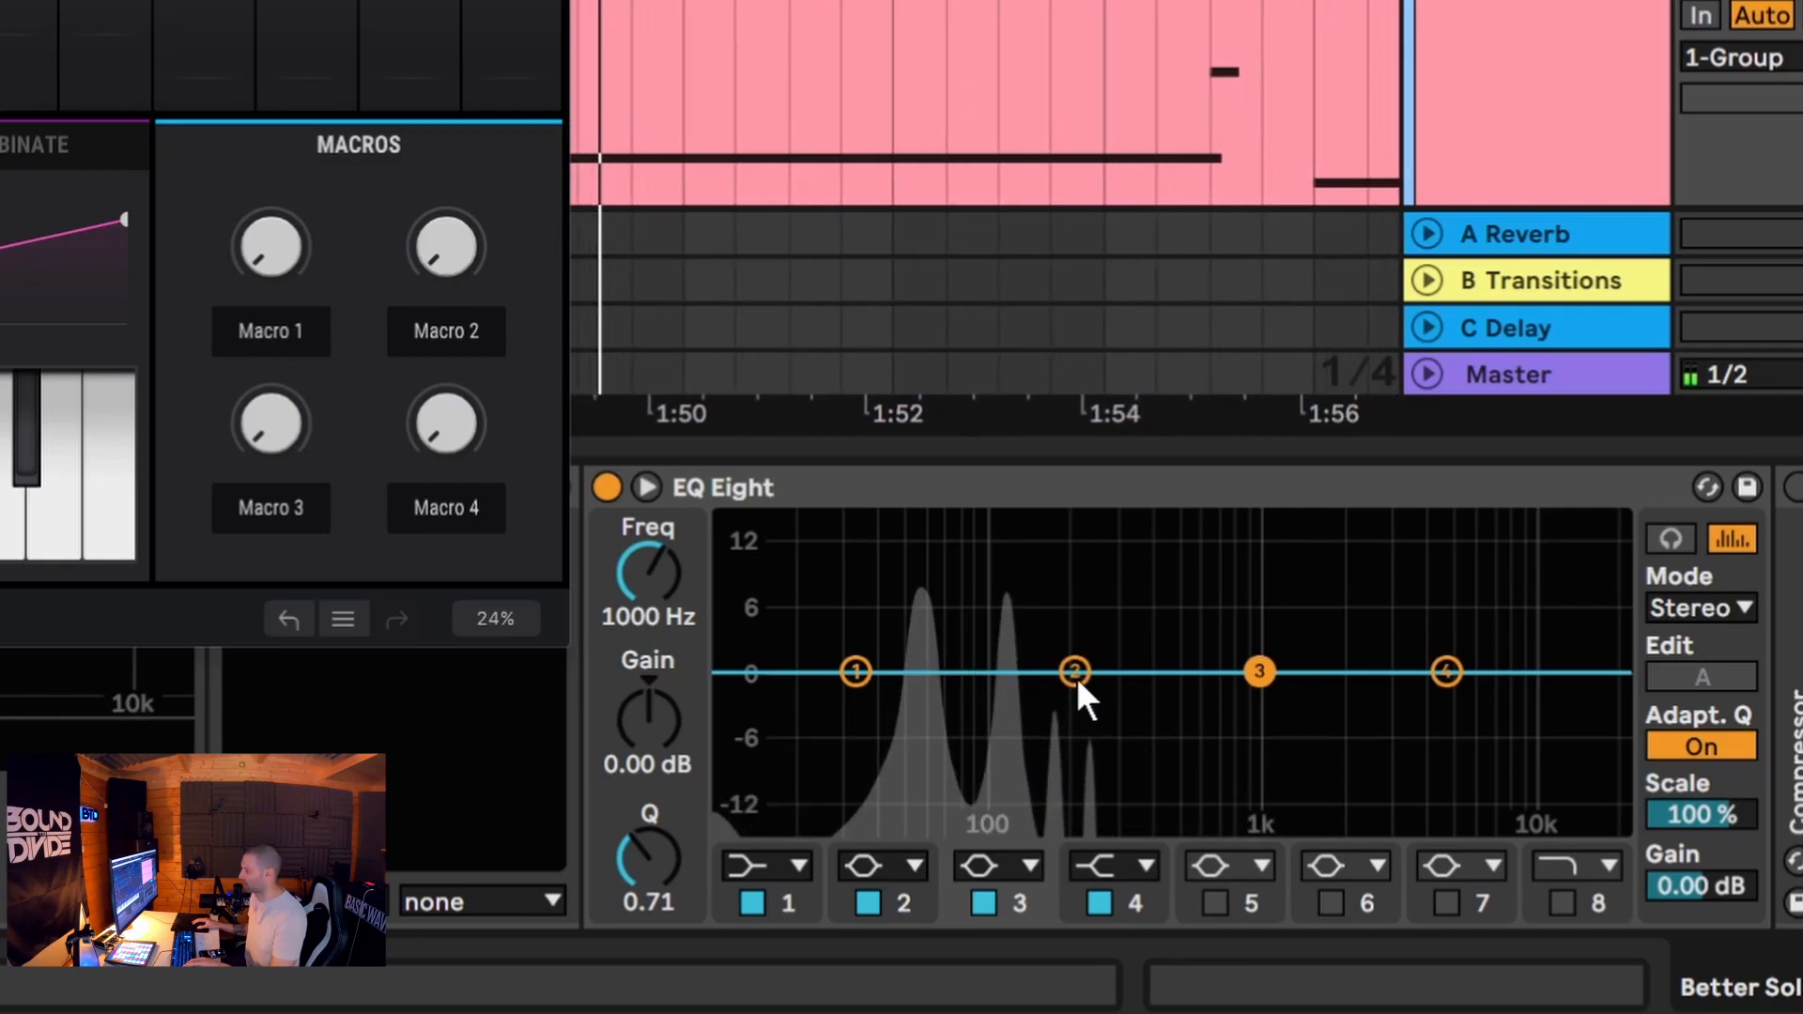